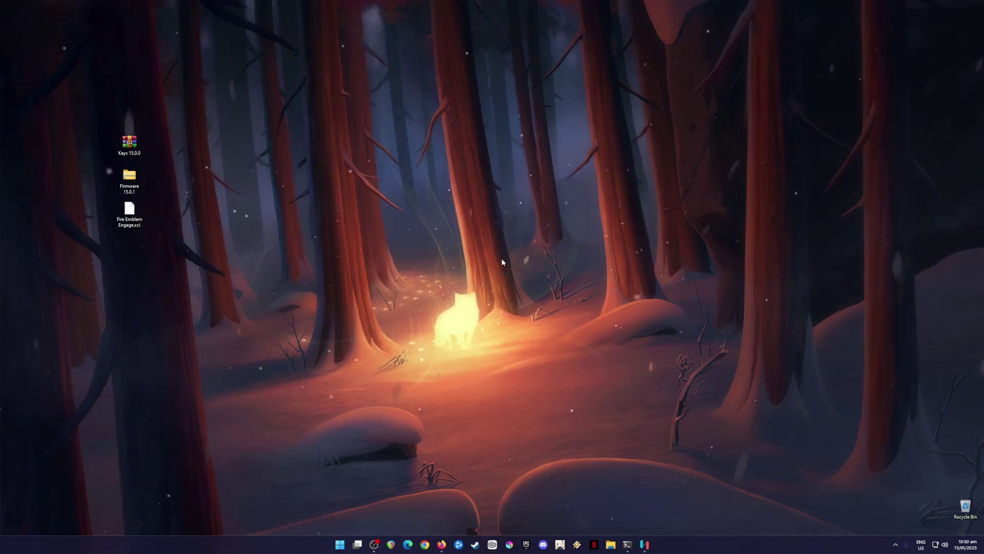
{"action": "left_click", "coordinate": [644, 544]}
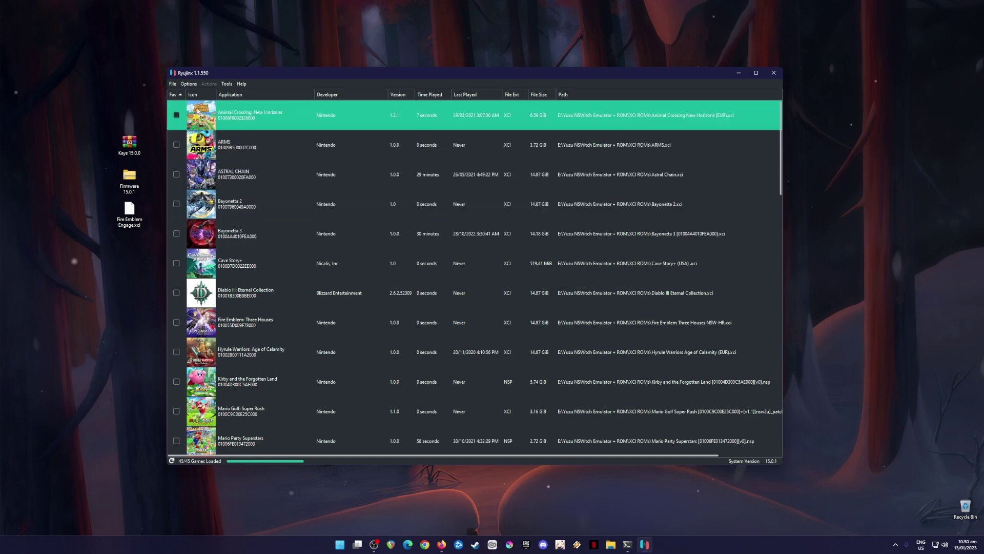
{"action": "left_click_drag", "start_coordinate": [84, 114], "coordinate": [146, 251]}
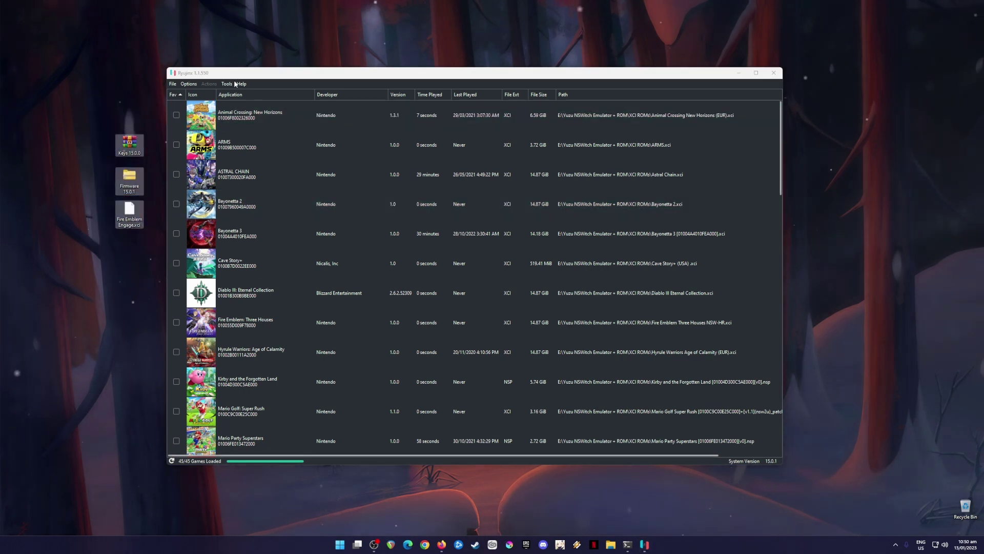
{"action": "left_click", "coordinate": [96, 122]}
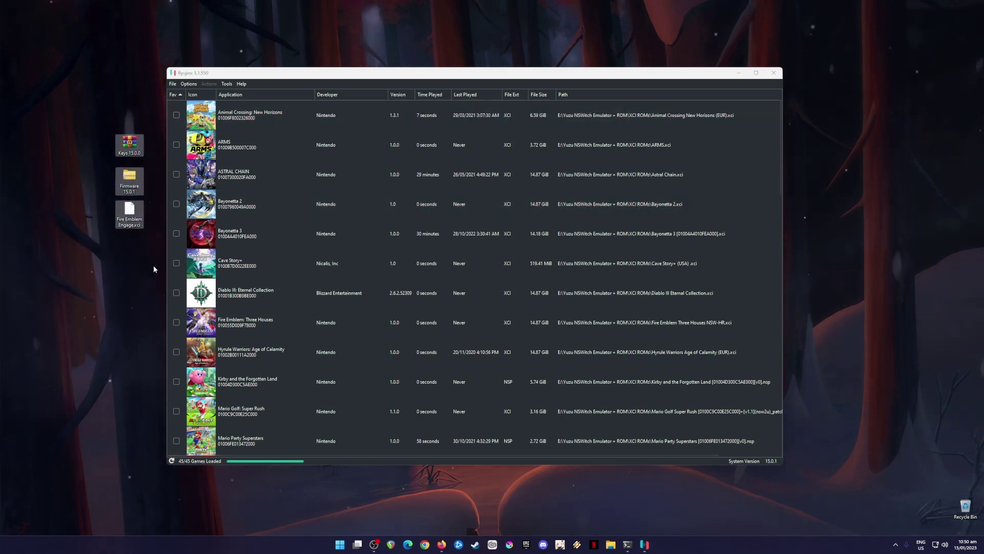
{"action": "left_click", "coordinate": [739, 73]}
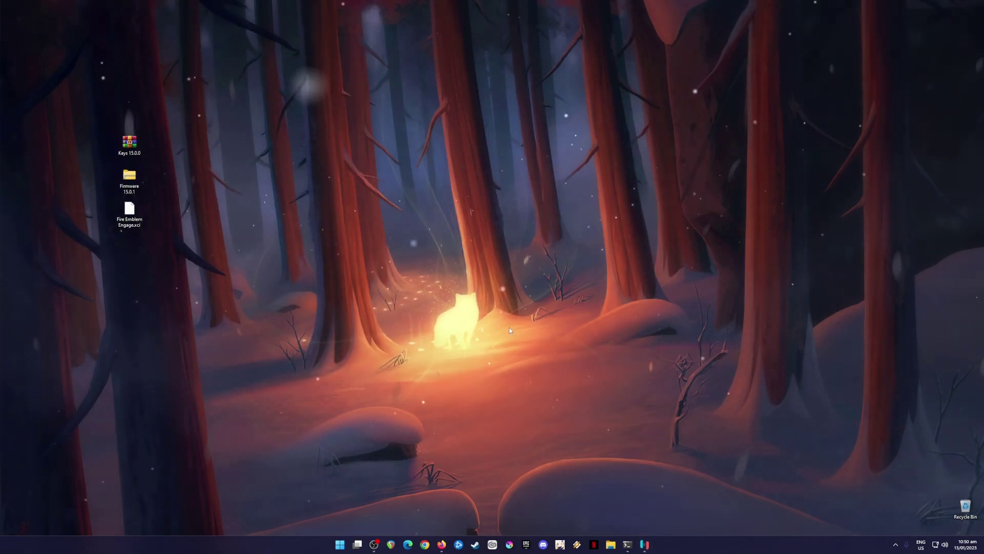
Switch to Firefox and search Google for "ryujinx emulator"
{"action": "left_click", "coordinate": [441, 544]}
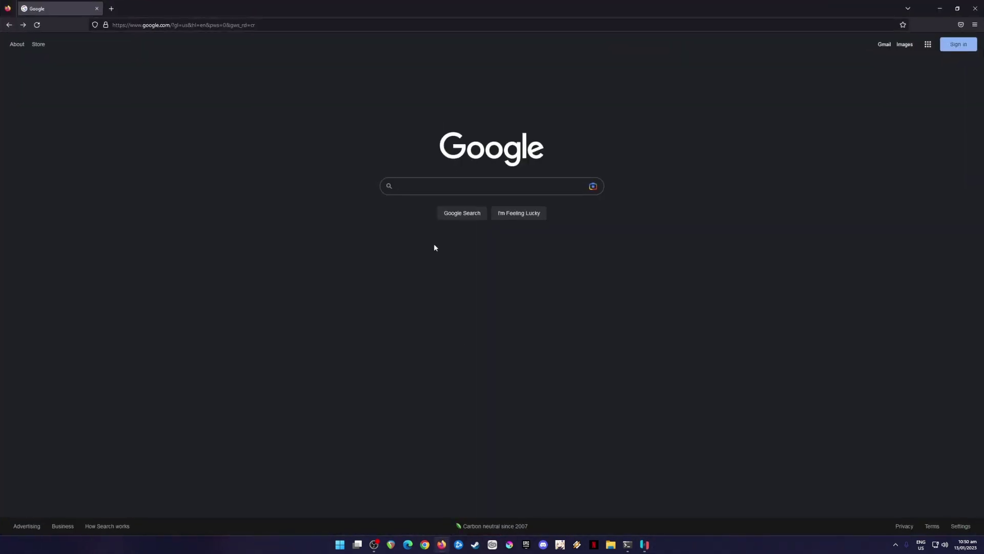
{"action": "type", "text": "ryuj"}
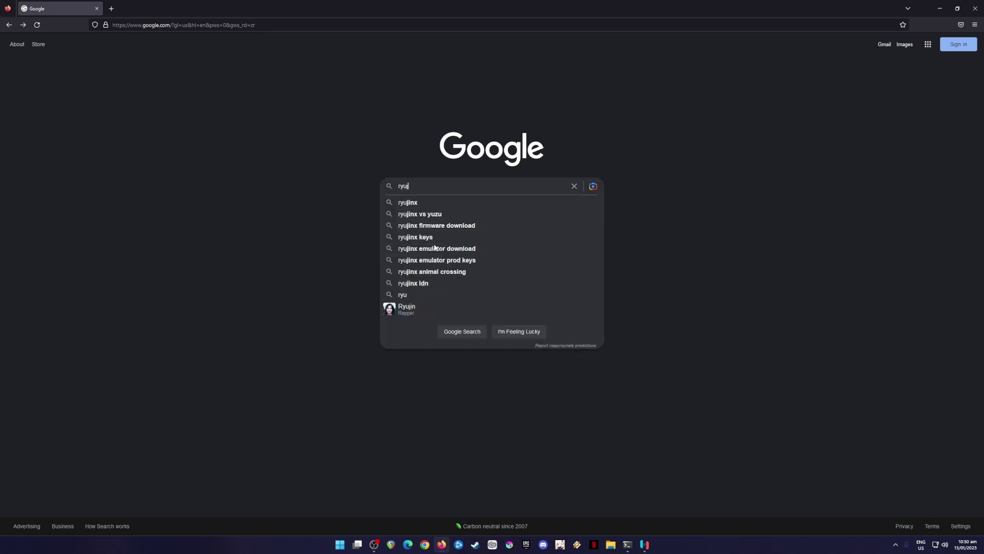
{"action": "type", "text": "inx emulator"}
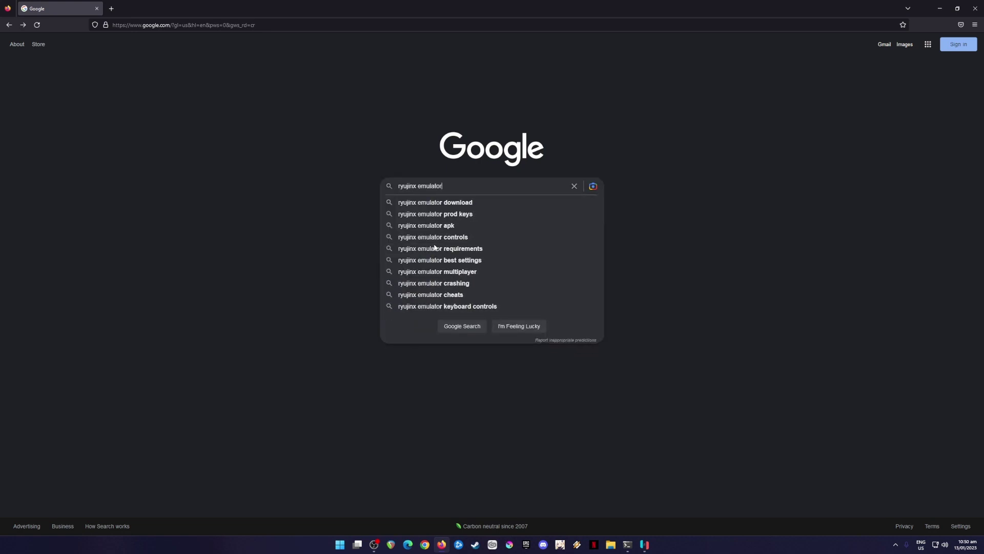
{"action": "key", "text": "Return"}
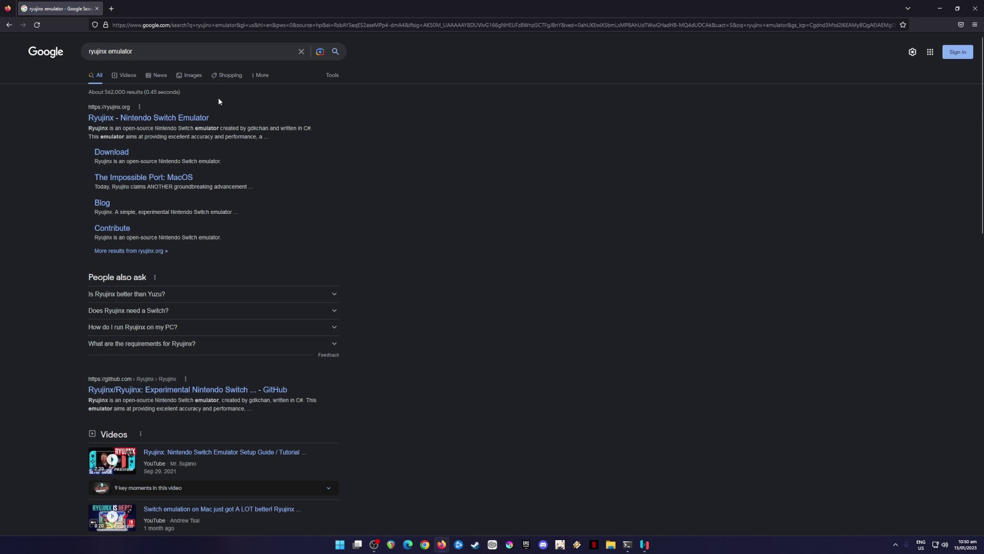
View the download page of the official Ryujinx website and minimize the browser
{"action": "left_click", "coordinate": [122, 120]}
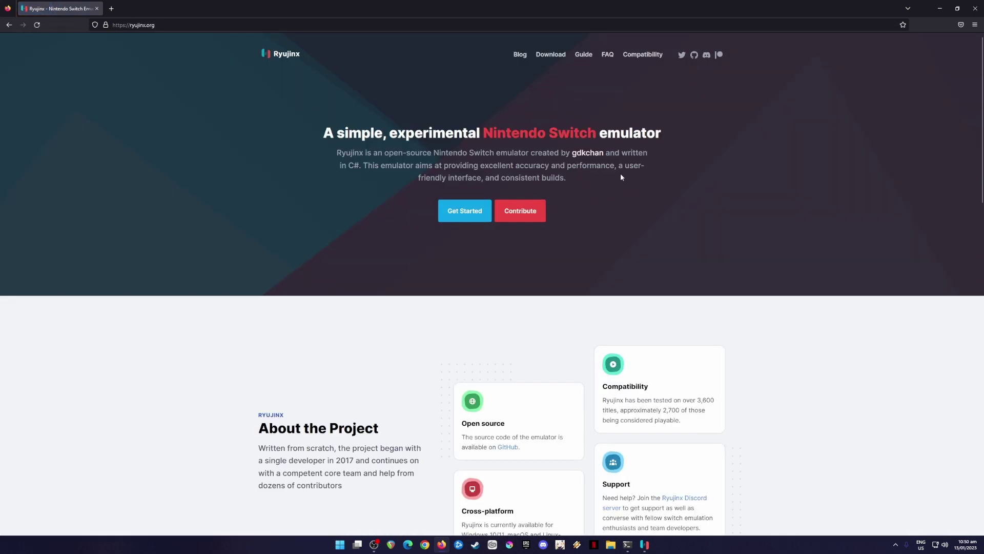
{"action": "left_click", "coordinate": [554, 54]}
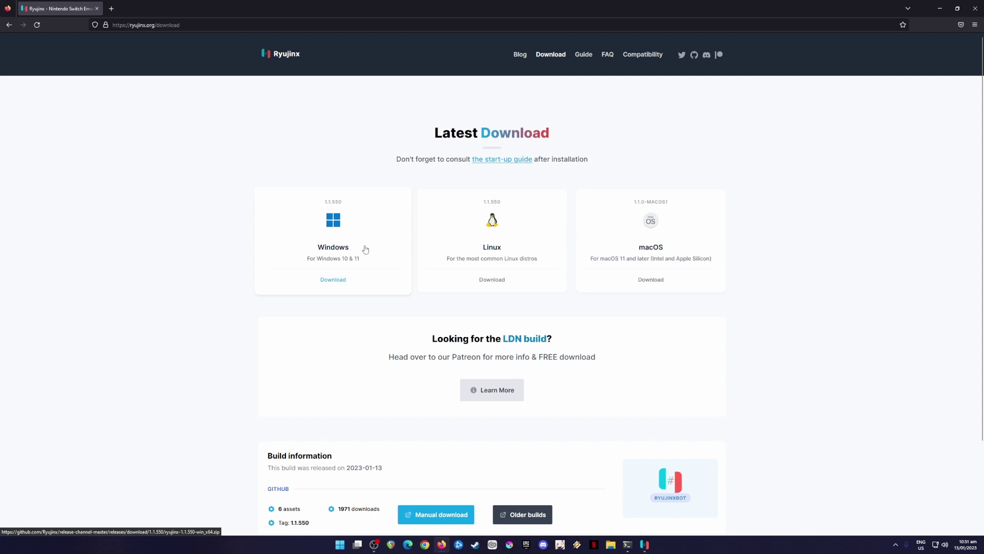
{"action": "left_click", "coordinate": [936, 14]}
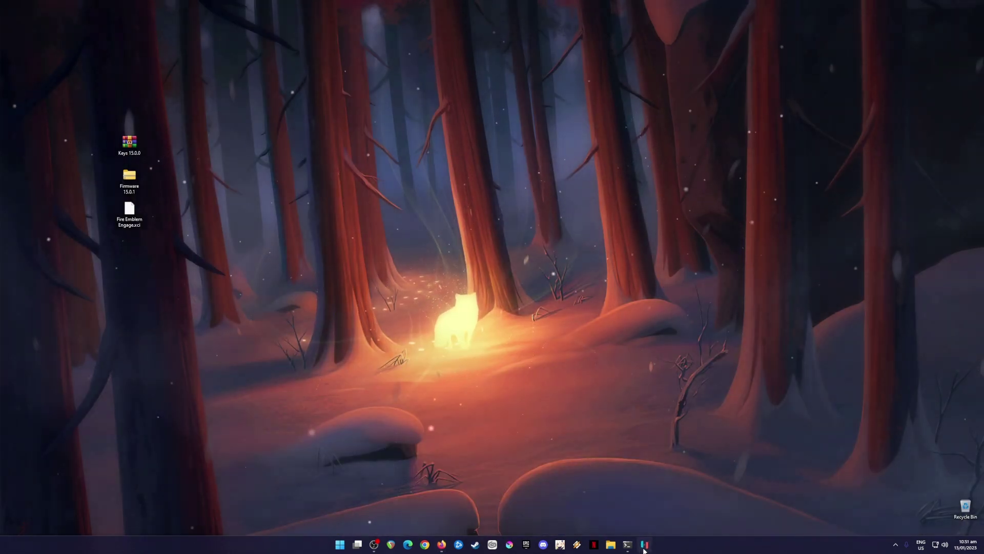
{"action": "left_click", "coordinate": [644, 545]}
{"action": "left_click", "coordinate": [347, 210]}
{"action": "left_click", "coordinate": [261, 181]}
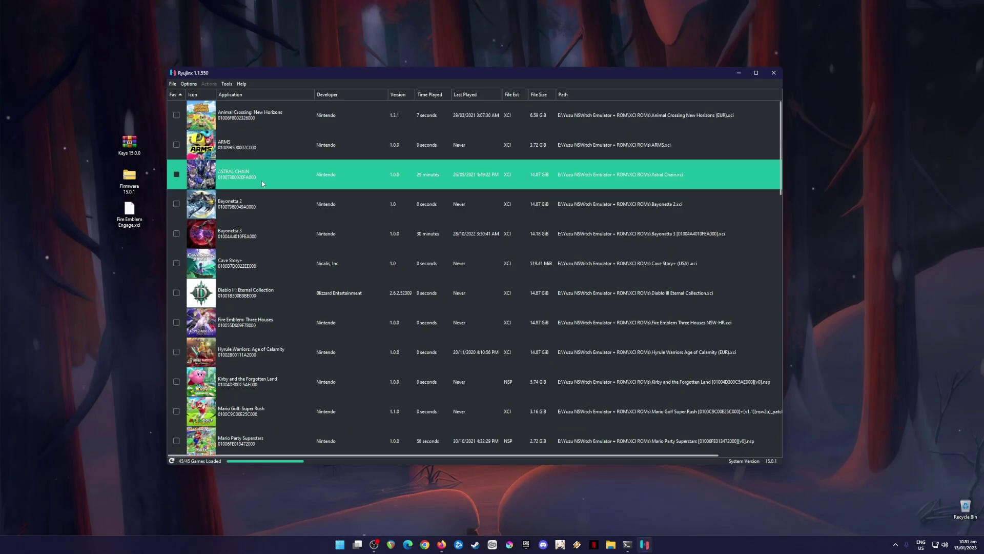
{"action": "left_click", "coordinate": [509, 238]}
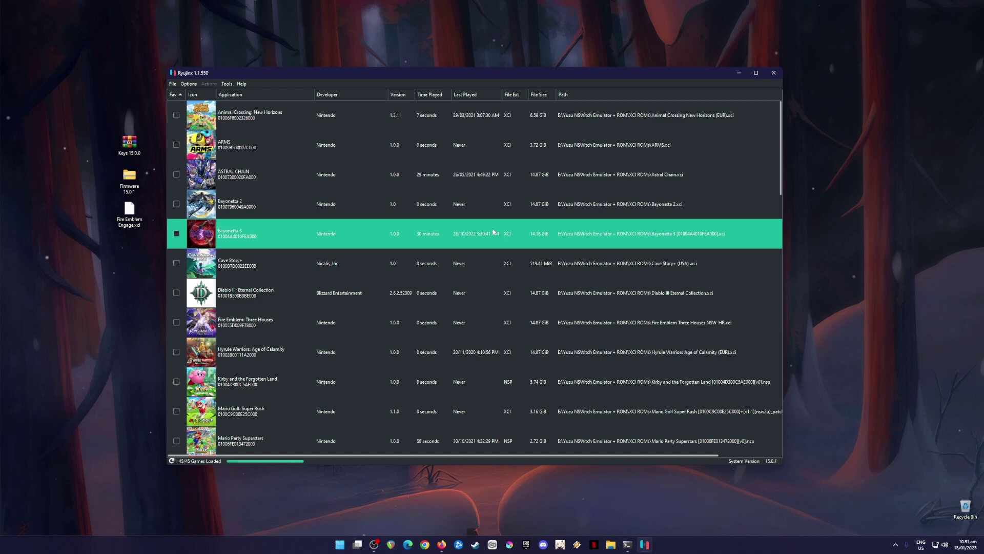
{"action": "left_click", "coordinate": [402, 209]}
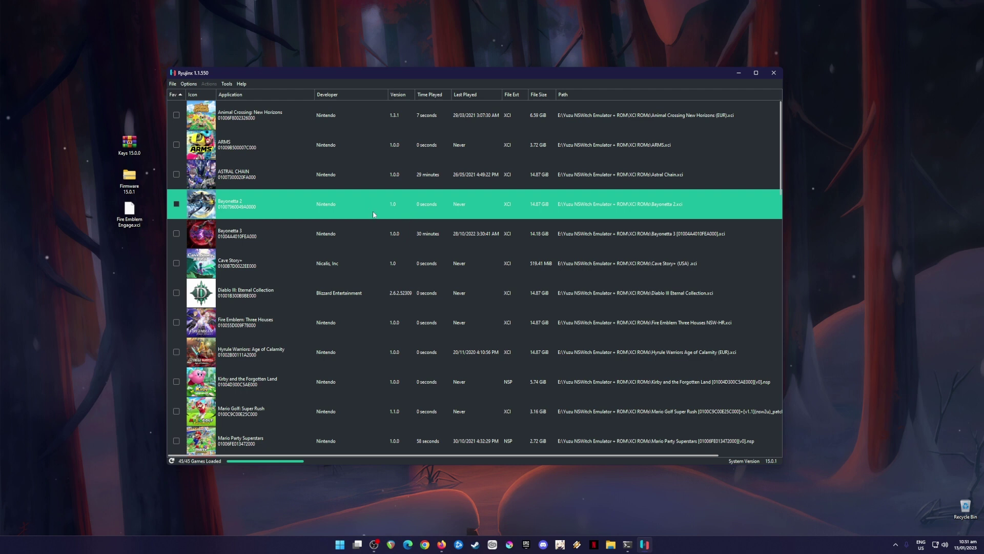
{"action": "left_click", "coordinate": [287, 186]}
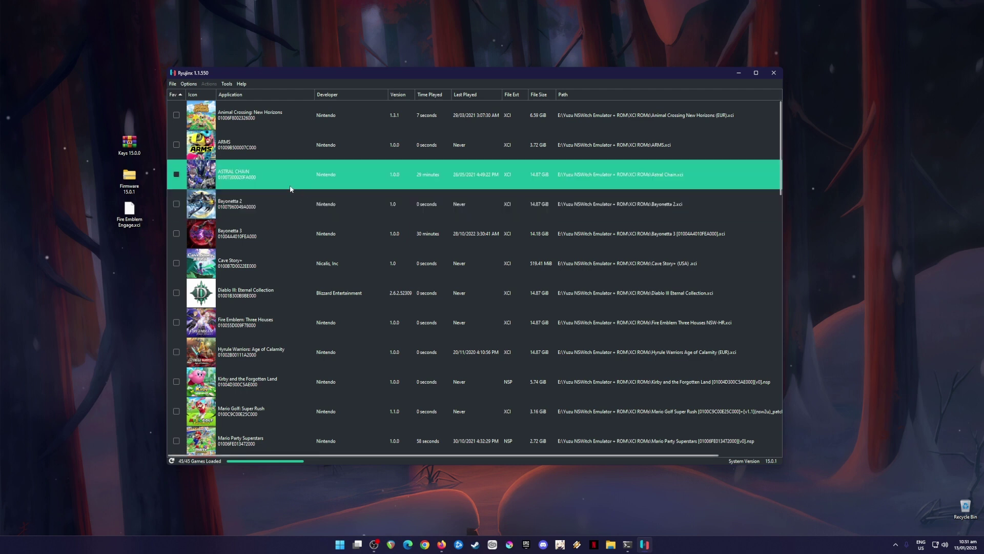
{"action": "left_click_drag", "start_coordinate": [97, 123], "coordinate": [152, 265]}
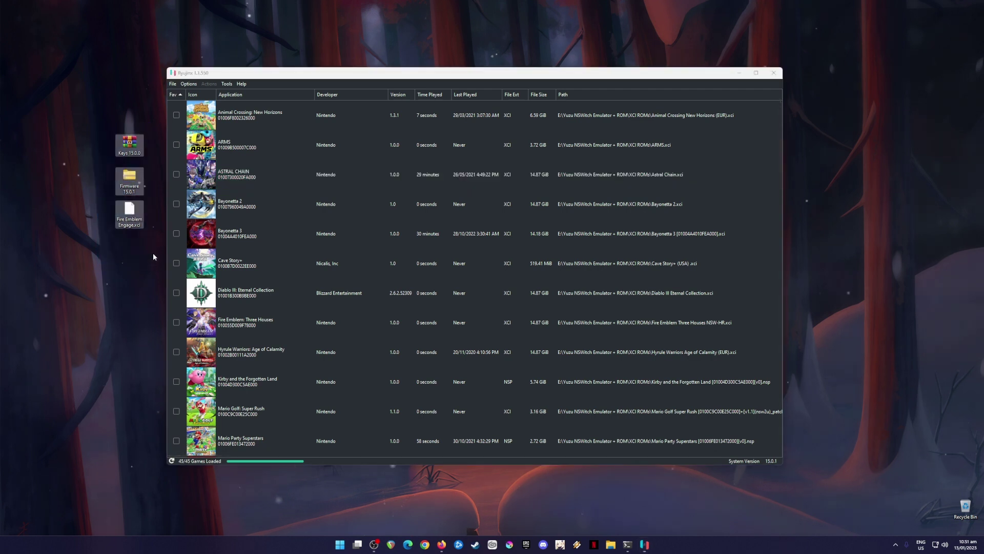
{"action": "left_click", "coordinate": [231, 77]}
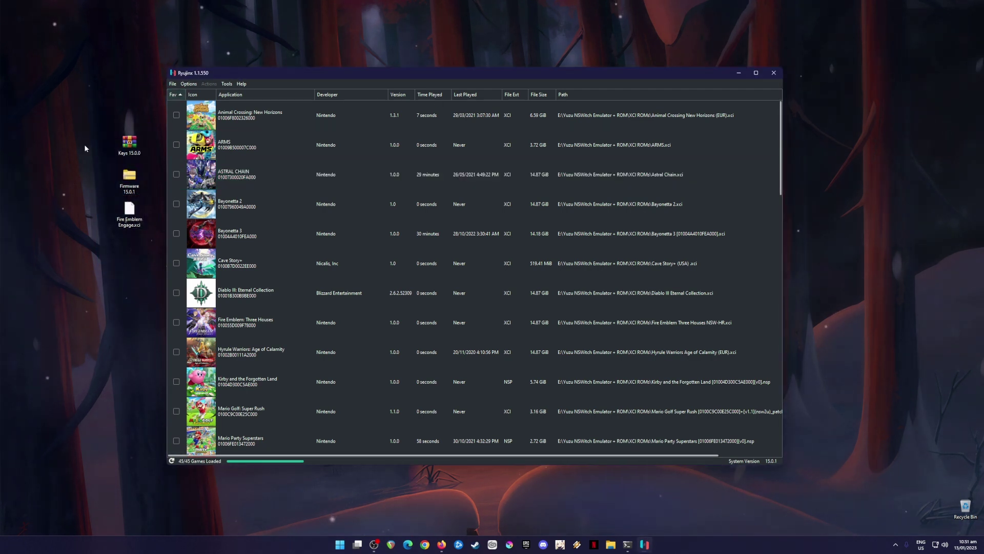
{"action": "left_click_drag", "start_coordinate": [92, 124], "coordinate": [149, 255]}
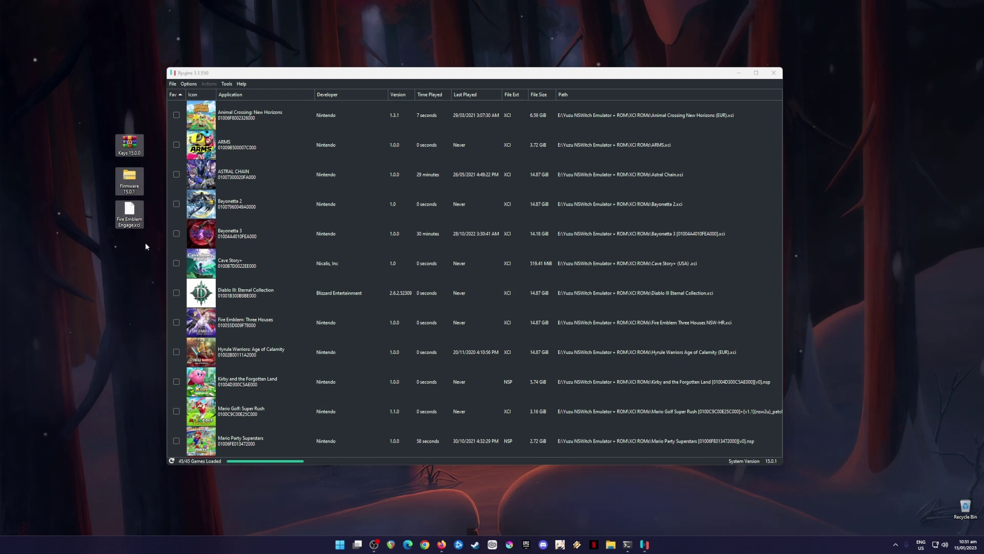
{"action": "left_click", "coordinate": [128, 152]}
{"action": "left_click", "coordinate": [131, 188]}
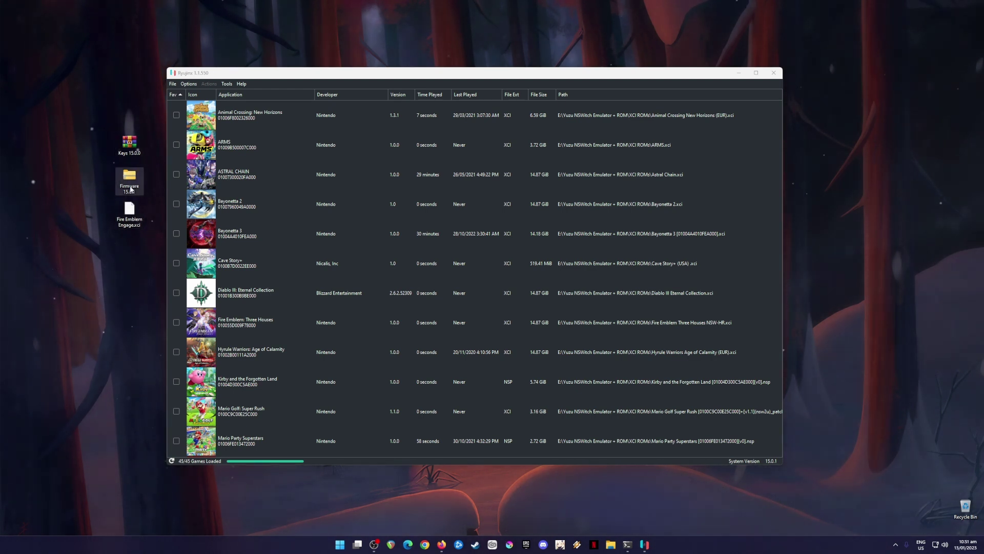
{"action": "left_click_drag", "start_coordinate": [72, 114], "coordinate": [143, 195]}
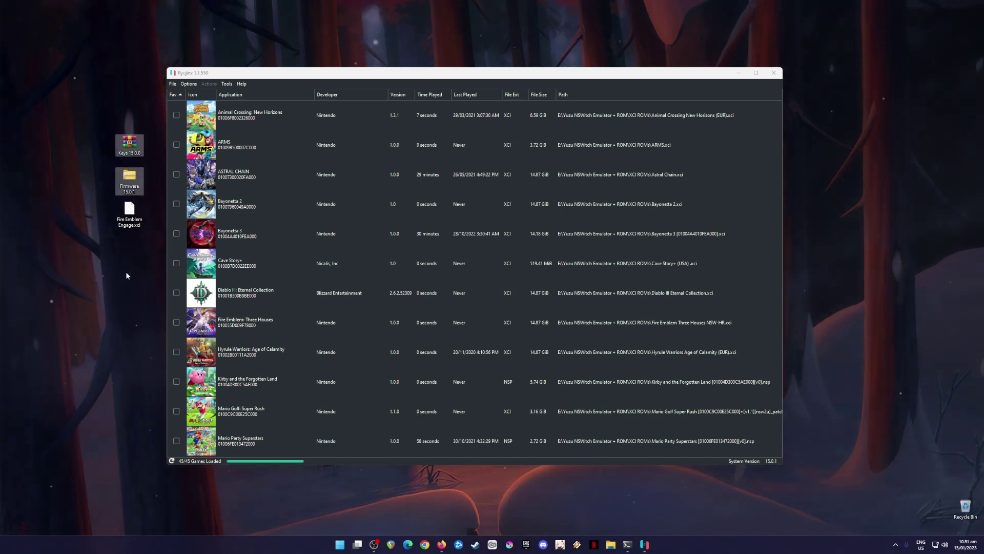
{"action": "left_click_drag", "start_coordinate": [89, 121], "coordinate": [147, 273]}
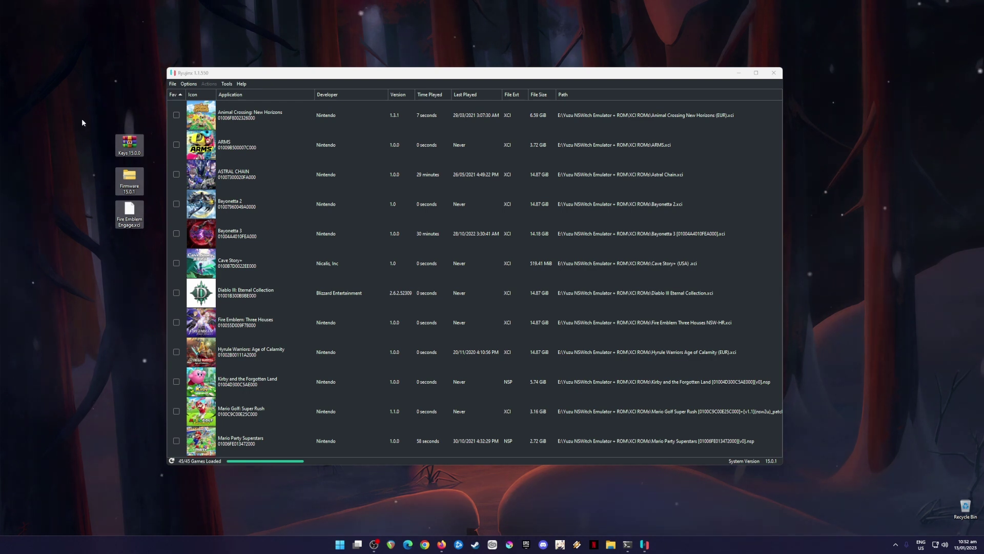
{"action": "left_click_drag", "start_coordinate": [83, 119], "coordinate": [154, 269]}
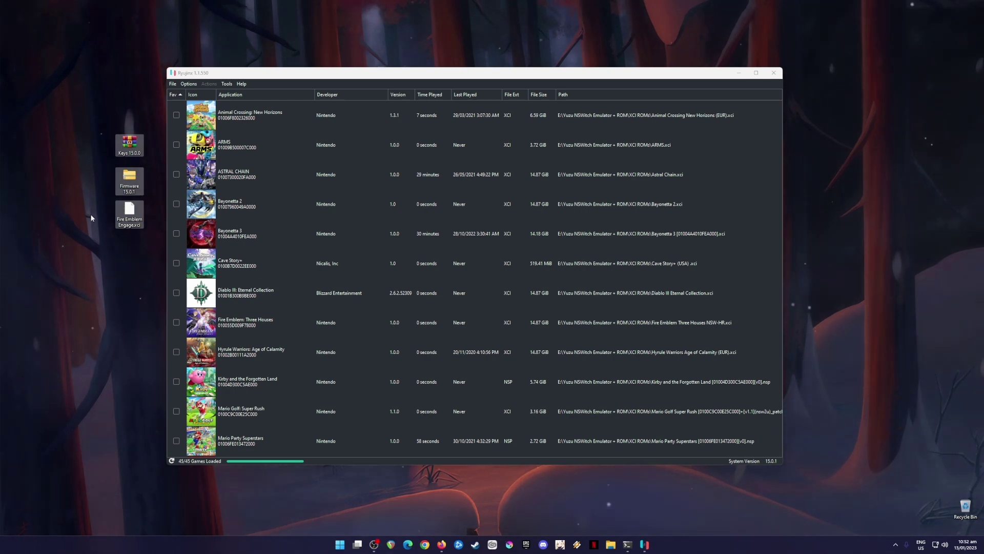
{"action": "left_click_drag", "start_coordinate": [76, 110], "coordinate": [146, 196]}
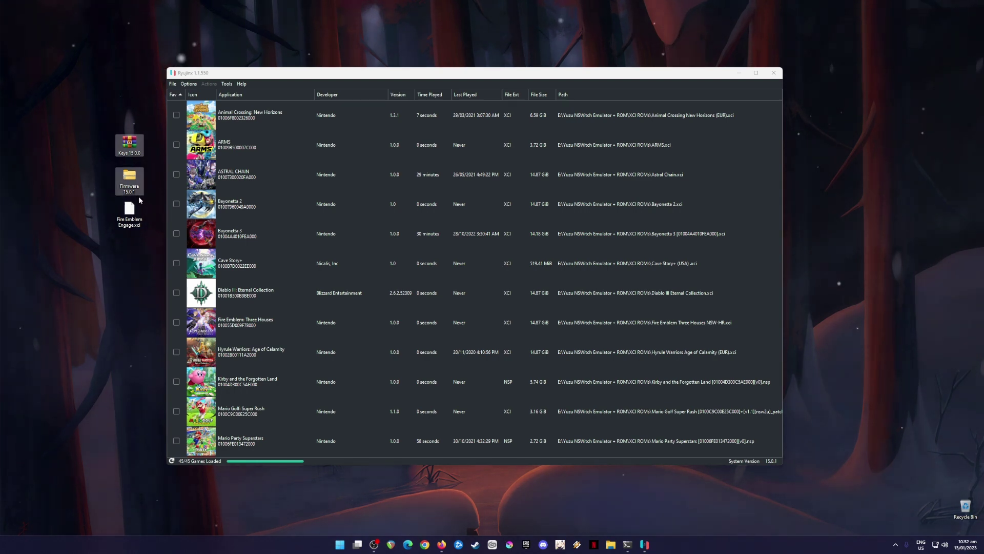
{"action": "left_click_drag", "start_coordinate": [140, 239], "coordinate": [116, 217]}
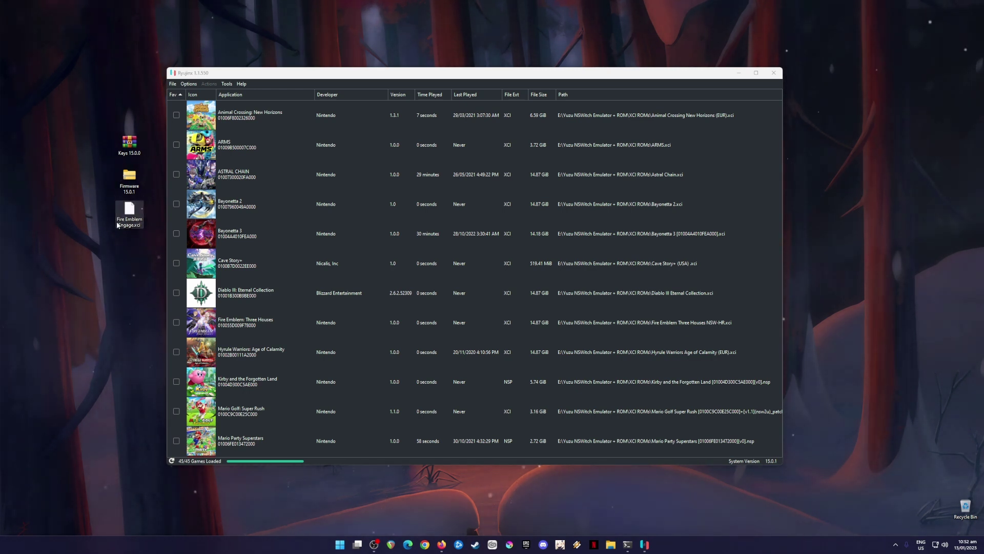
{"action": "mouse_move", "coordinate": [116, 224]}
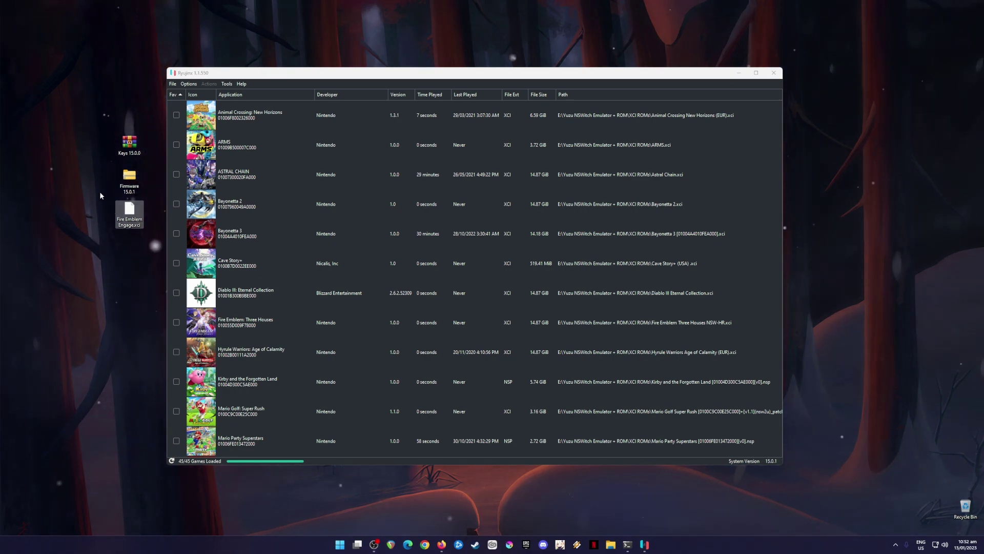
{"action": "left_click_drag", "start_coordinate": [82, 108], "coordinate": [146, 267]}
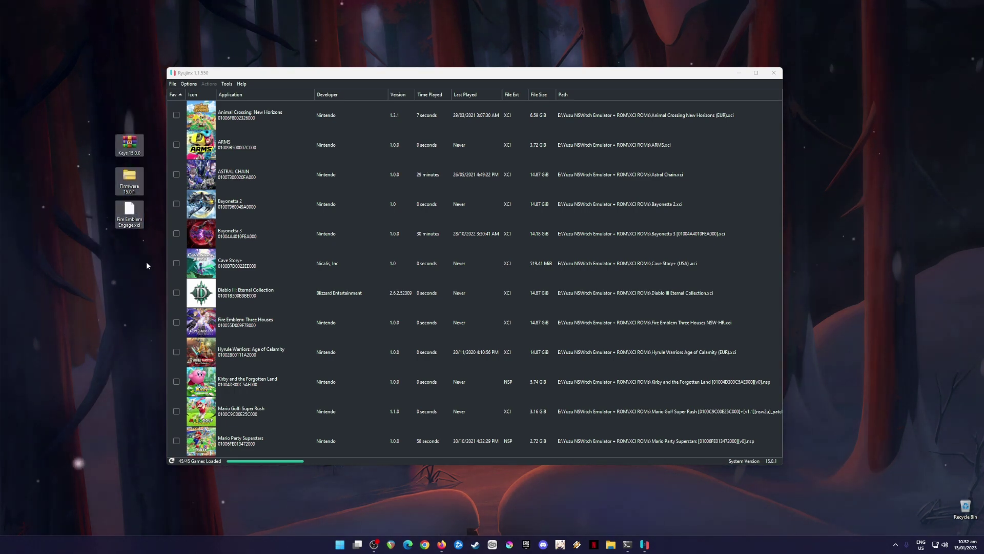
{"action": "left_click_drag", "start_coordinate": [97, 109], "coordinate": [146, 270]}
{"action": "left_click", "coordinate": [477, 175]}
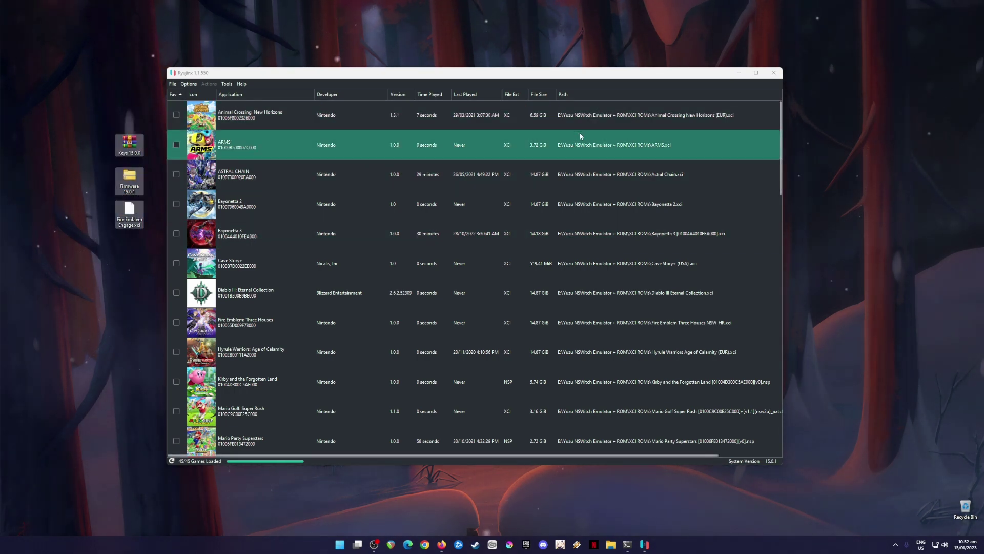
{"action": "left_click", "coordinate": [738, 73]}
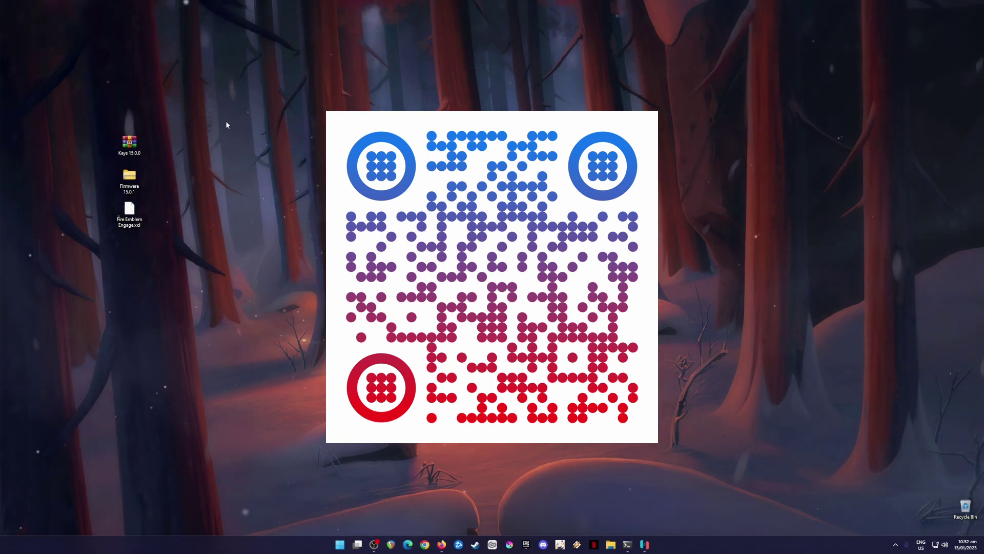
{"action": "left_click_drag", "start_coordinate": [174, 88], "coordinate": [108, 296]}
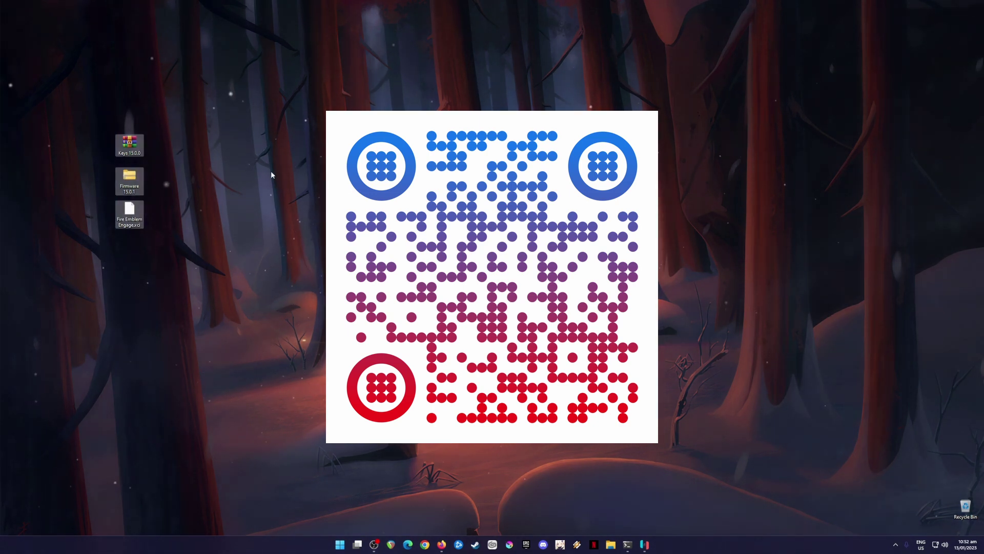
{"action": "left_click", "coordinate": [213, 153]}
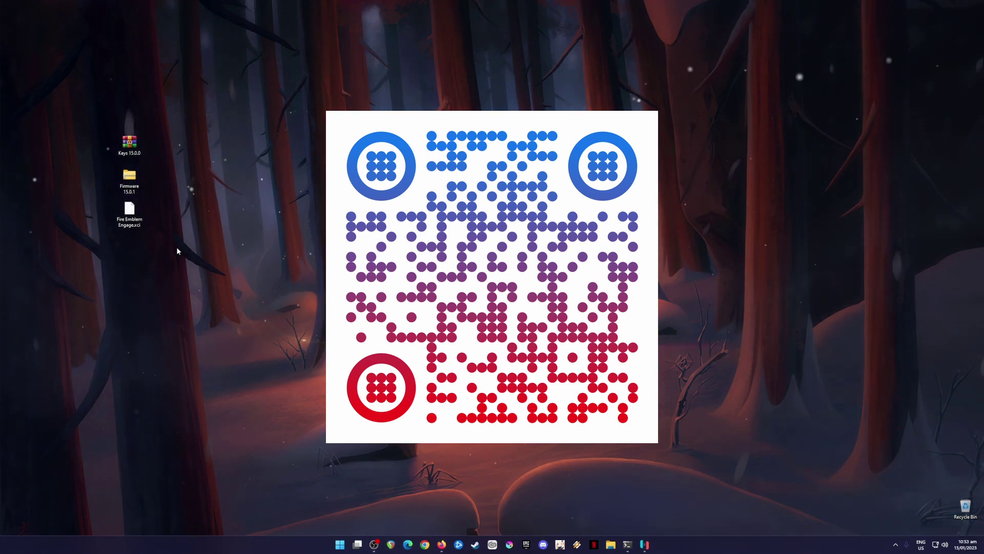
{"action": "left_click", "coordinate": [129, 212]}
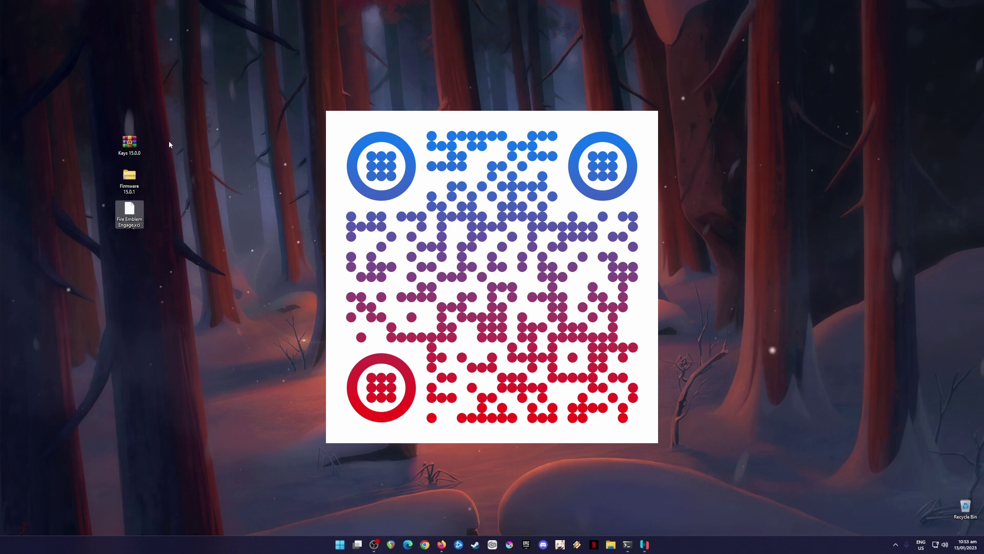
{"action": "left_click_drag", "start_coordinate": [165, 107], "coordinate": [110, 197]}
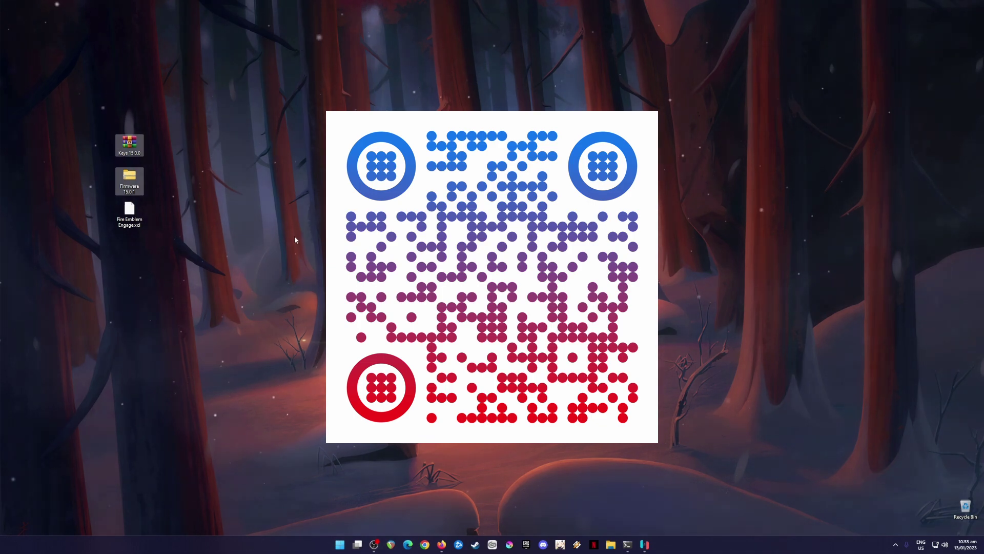
{"action": "left_click_drag", "start_coordinate": [162, 105], "coordinate": [134, 256]}
Switch to Ryujinx and open its Ryujinx data folder in File Explorer
{"action": "left_click", "coordinate": [644, 545]}
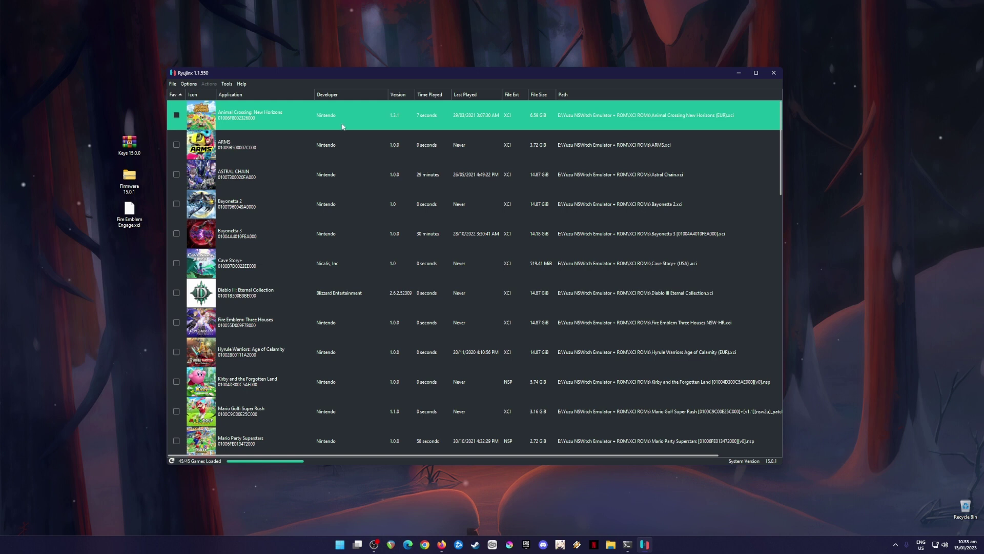
{"action": "left_click", "coordinate": [174, 84]}
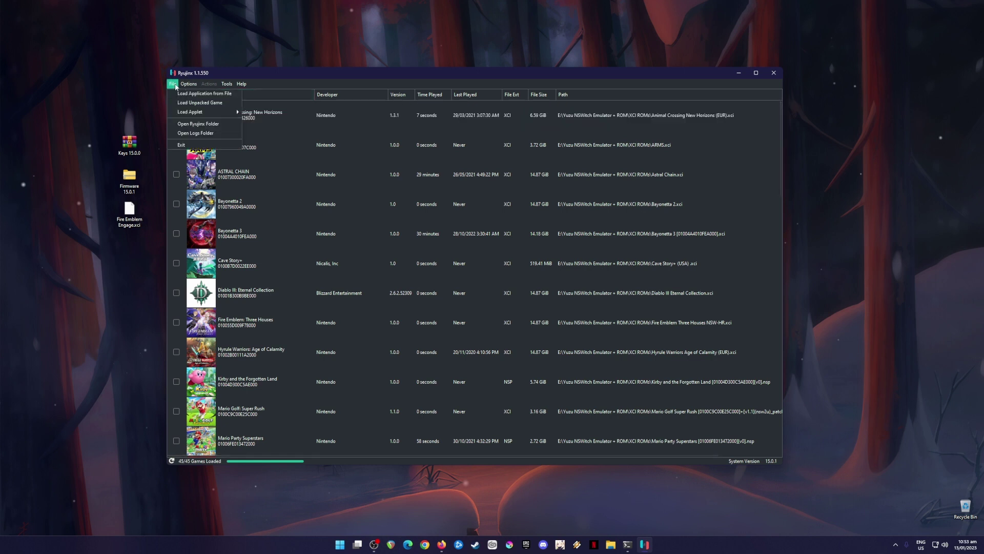
{"action": "left_click", "coordinate": [209, 126]}
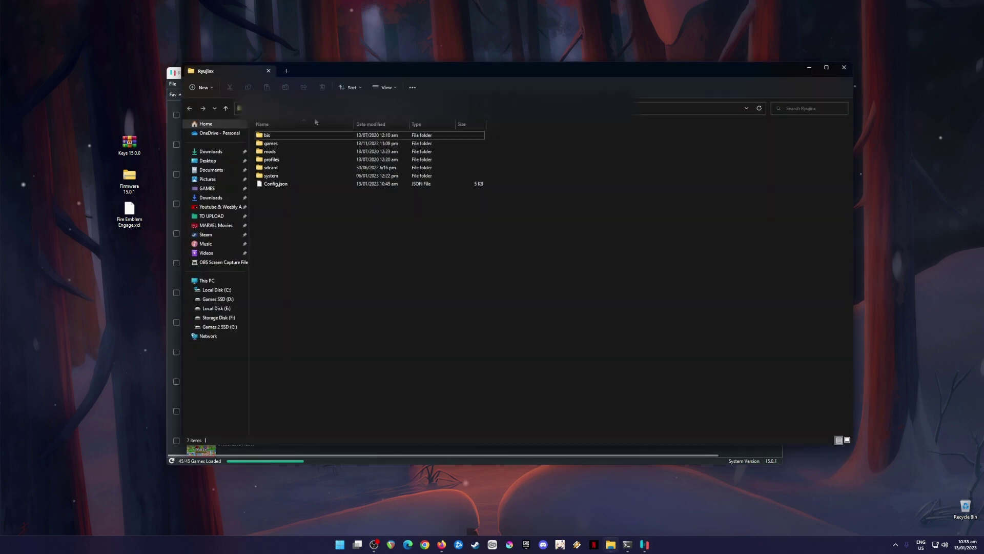
Copy prod.keys and title.keys from the Keys 15.0.0 archive into the system folder, replacing the existing files, and close both windows
{"action": "double_click", "coordinate": [284, 178]}
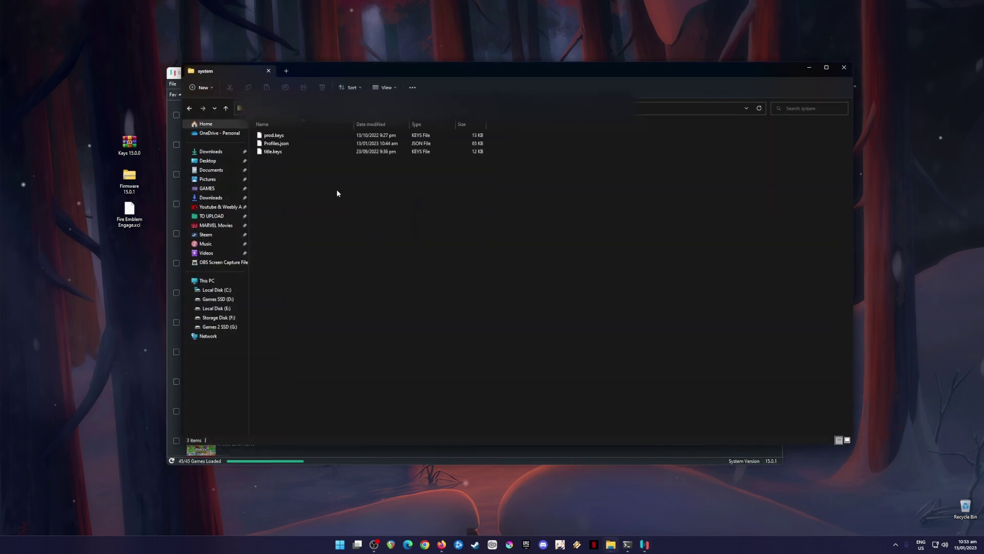
{"action": "double_click", "coordinate": [129, 149]}
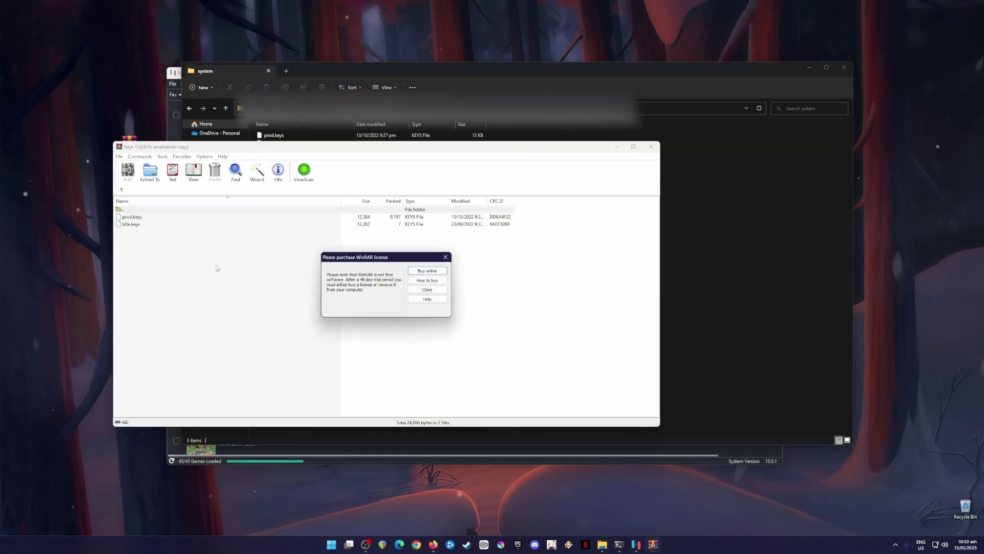
{"action": "left_click", "coordinate": [445, 257]}
{"action": "key", "text": "ctrl+a"}
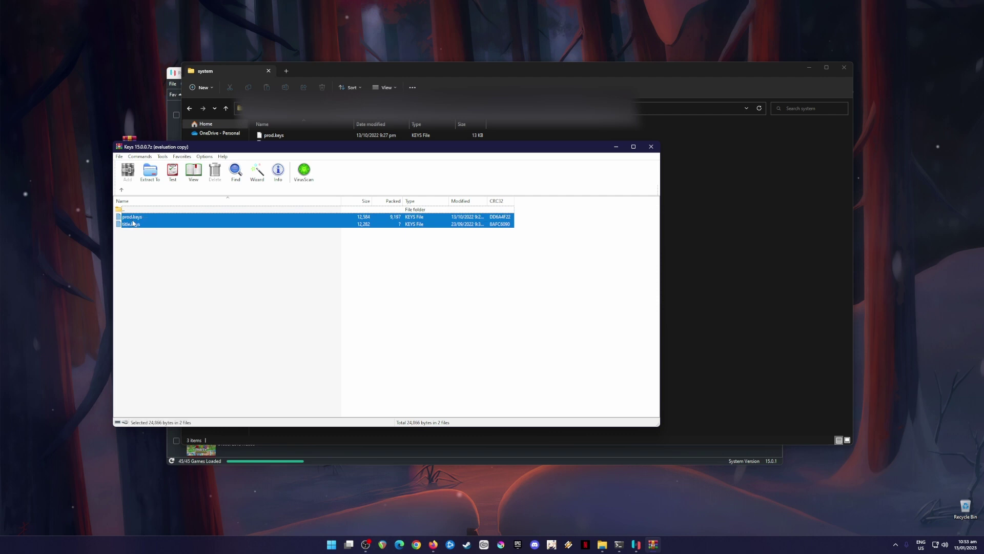
{"action": "left_click_drag", "start_coordinate": [138, 220], "coordinate": [681, 251]}
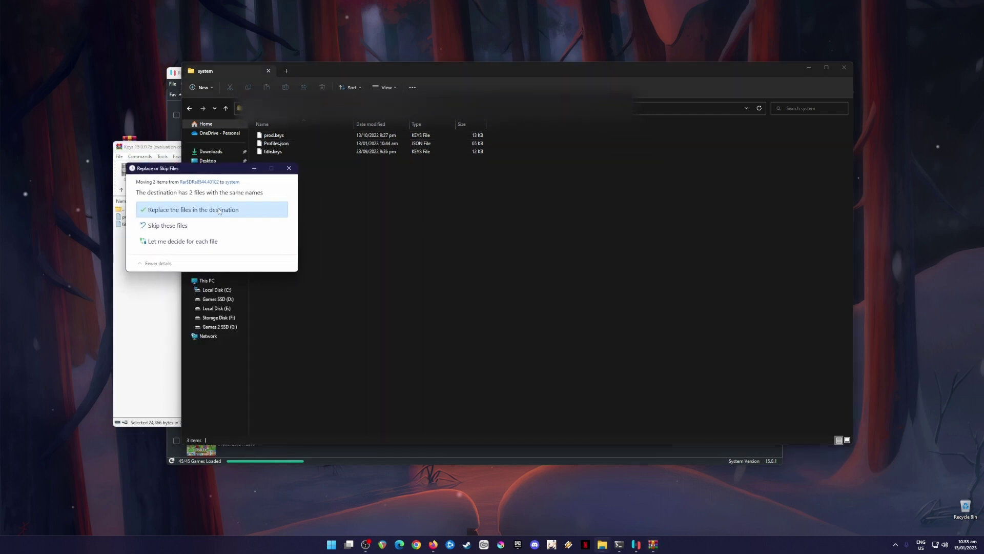
{"action": "key", "text": "Return"}
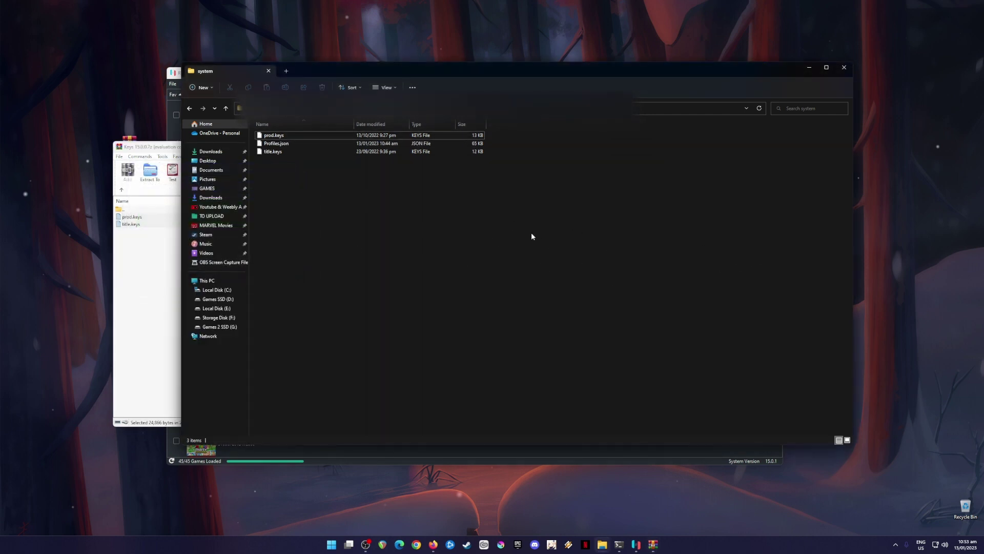
{"action": "left_click", "coordinate": [139, 268]}
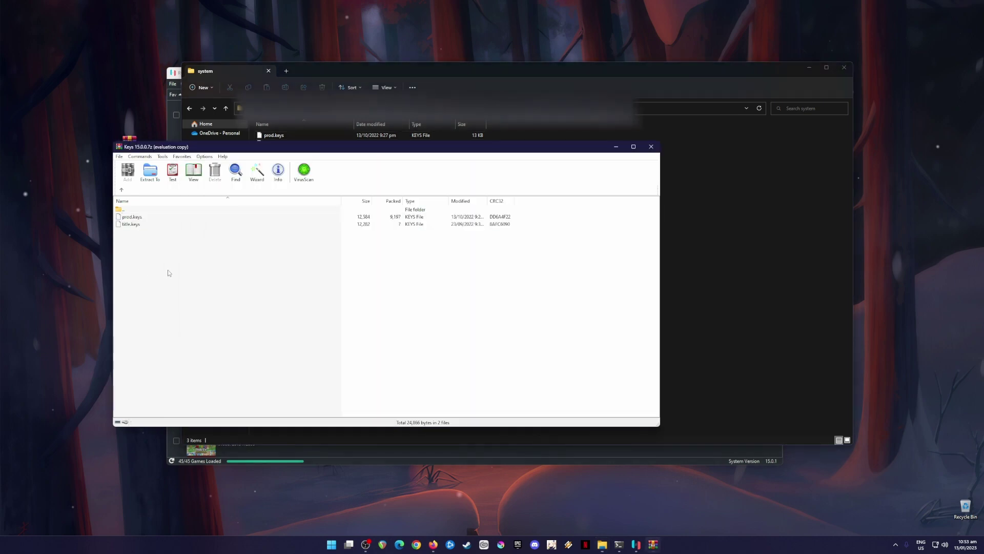
{"action": "left_click", "coordinate": [651, 146]}
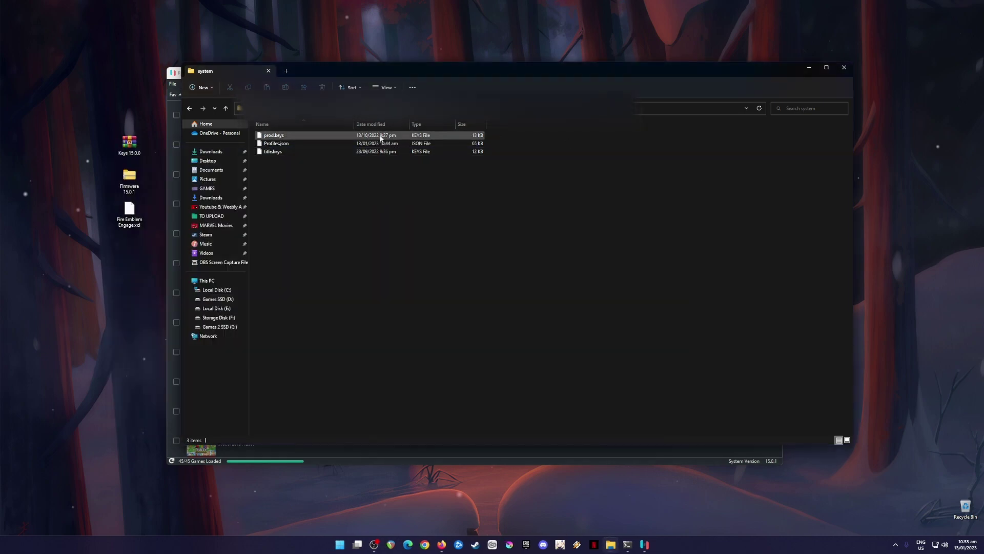
{"action": "left_click", "coordinate": [844, 68]}
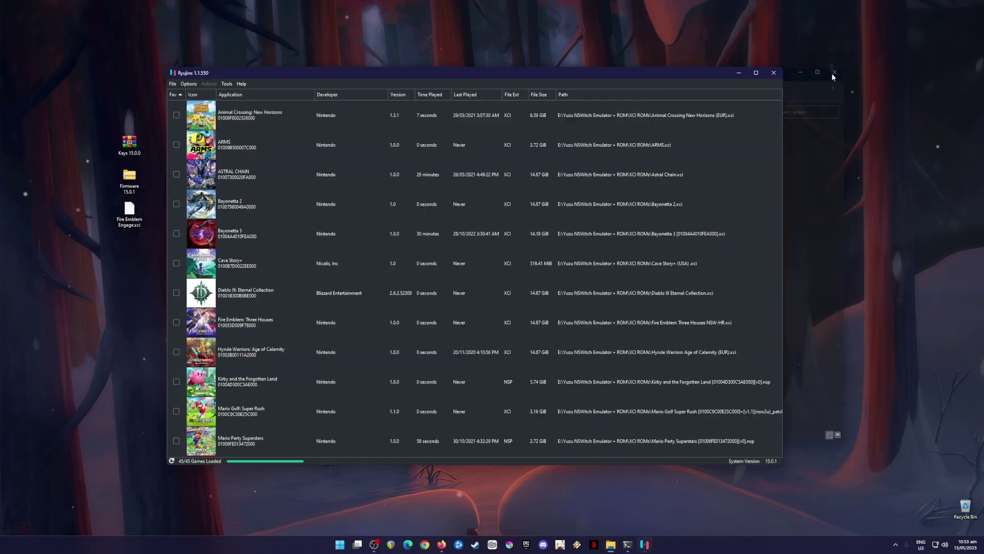
Install firmware 15.0.1 in Ryujinx using the XCI or ZIP option, agreeing to replace the current system version
{"action": "left_click", "coordinate": [227, 86]}
{"action": "mouse_move", "coordinate": [234, 96]}
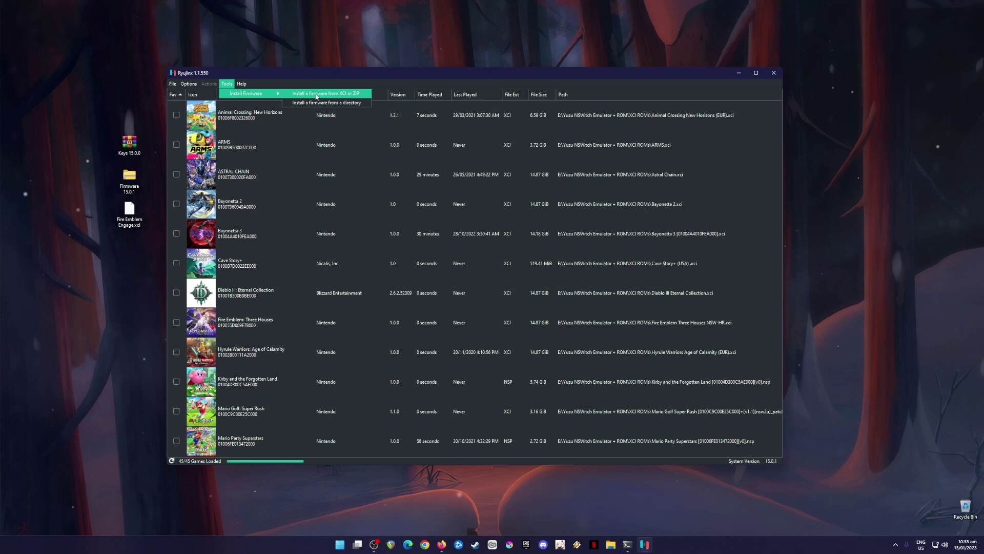
{"action": "left_click", "coordinate": [342, 97]}
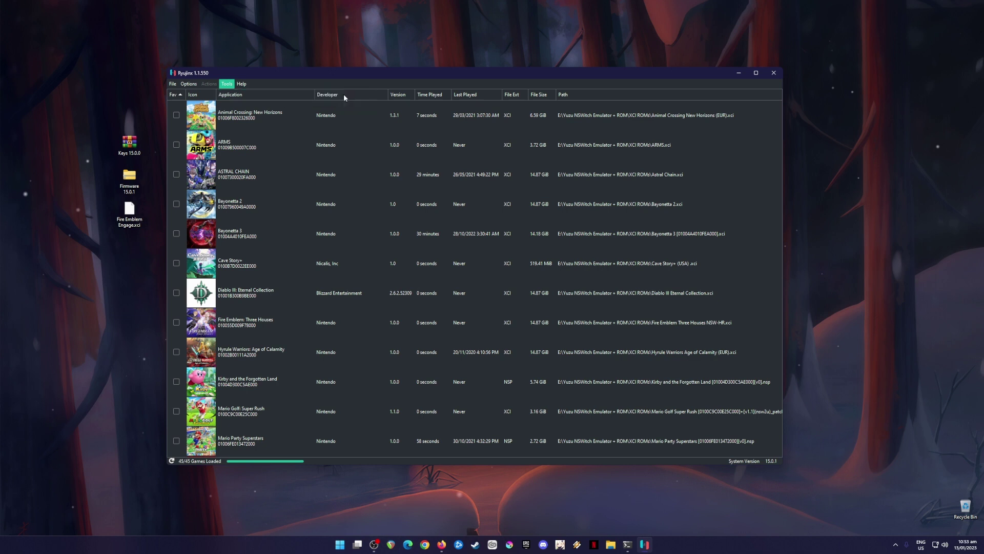
{"action": "double_click", "coordinate": [245, 139]}
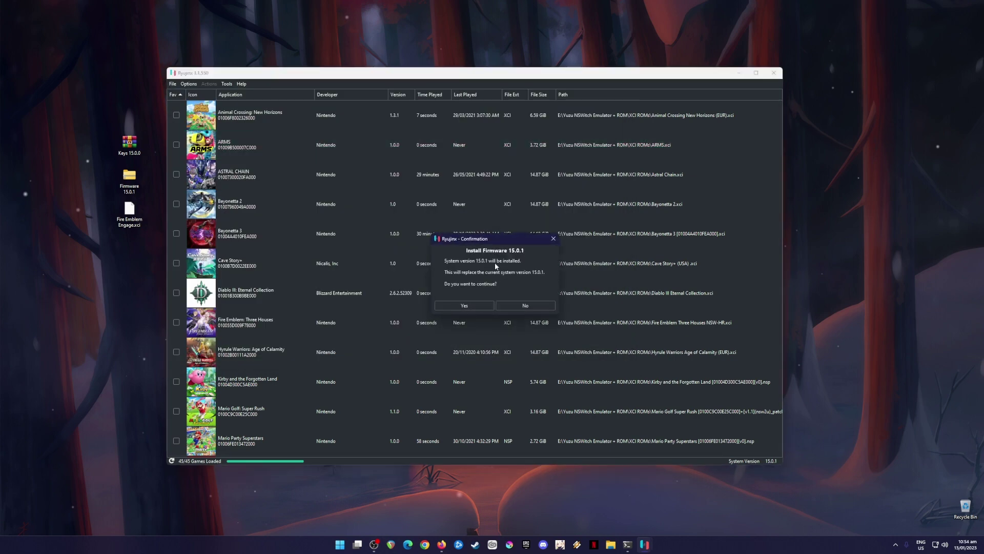
{"action": "left_click", "coordinate": [467, 305]}
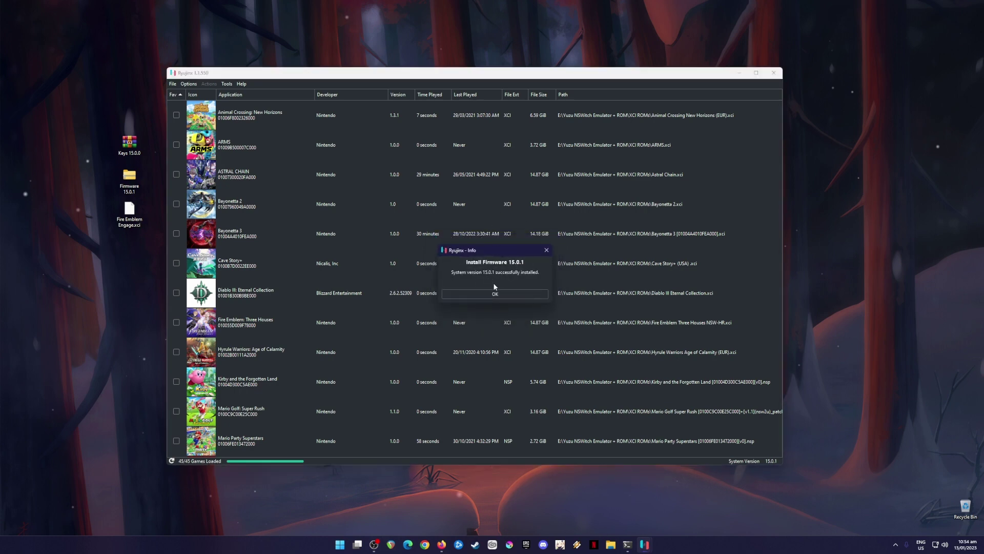
{"action": "left_click", "coordinate": [500, 294]}
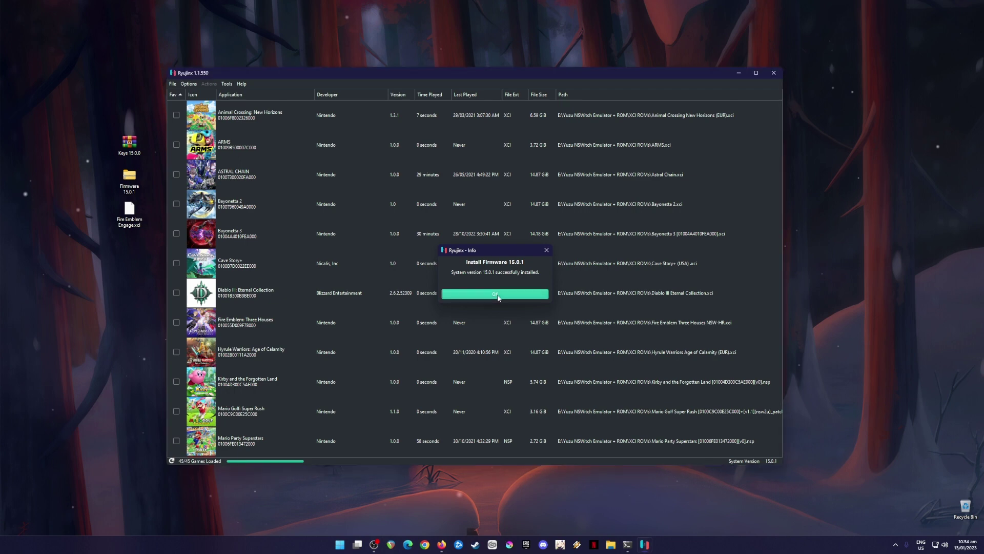
{"action": "left_click", "coordinate": [442, 145]}
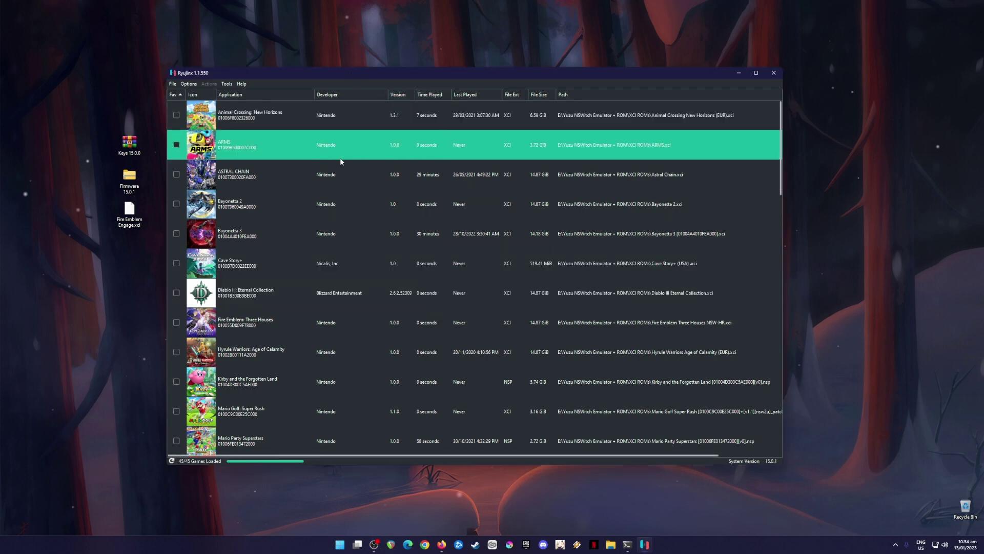
{"action": "left_click", "coordinate": [354, 179]}
{"action": "left_click", "coordinate": [358, 198]}
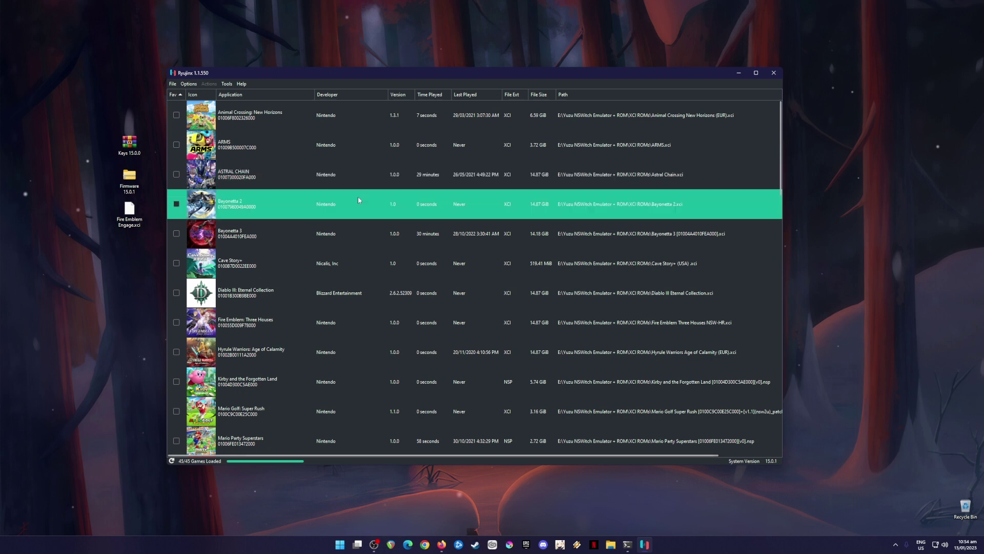
{"action": "left_click", "coordinate": [353, 224]}
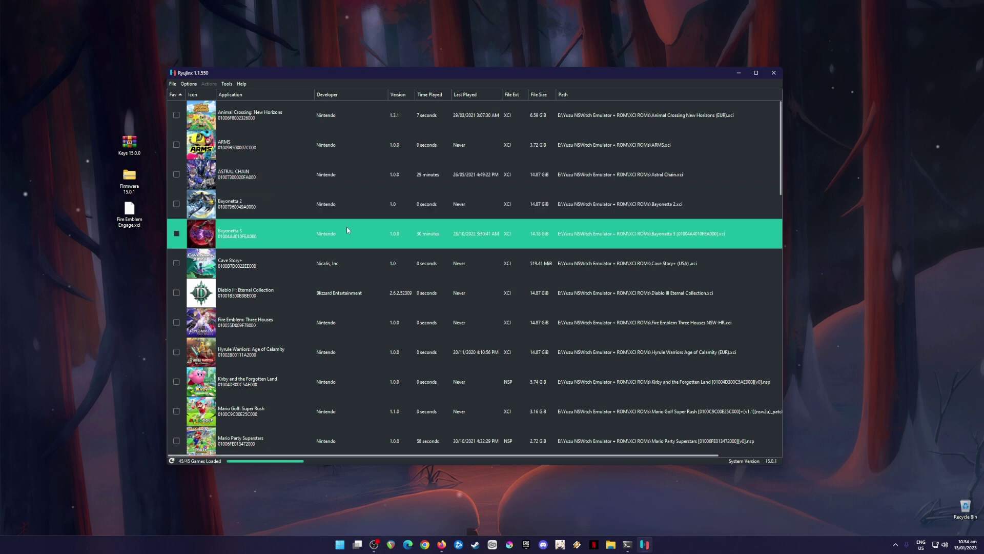
{"action": "left_click", "coordinate": [345, 217]}
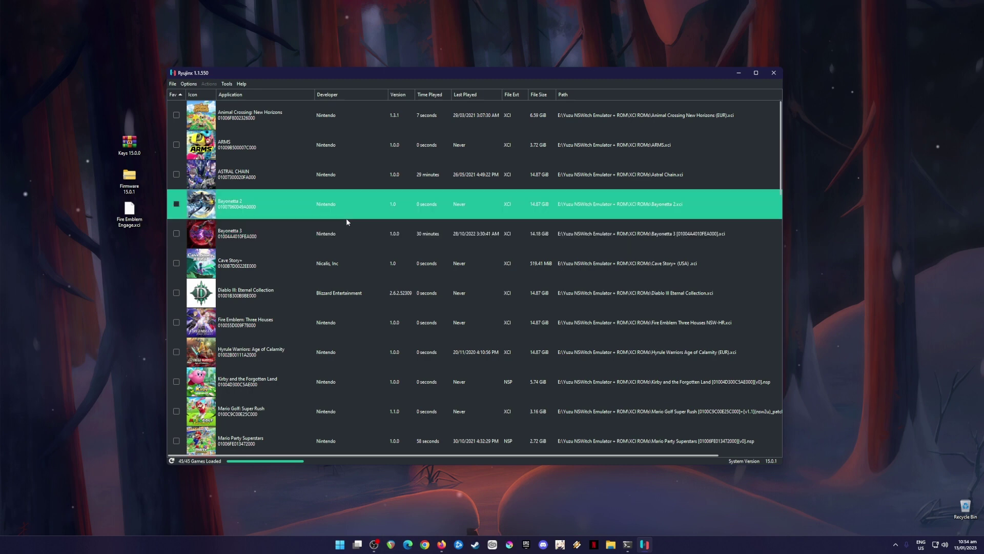
{"action": "left_click", "coordinate": [247, 180]}
{"action": "left_click", "coordinate": [382, 195]}
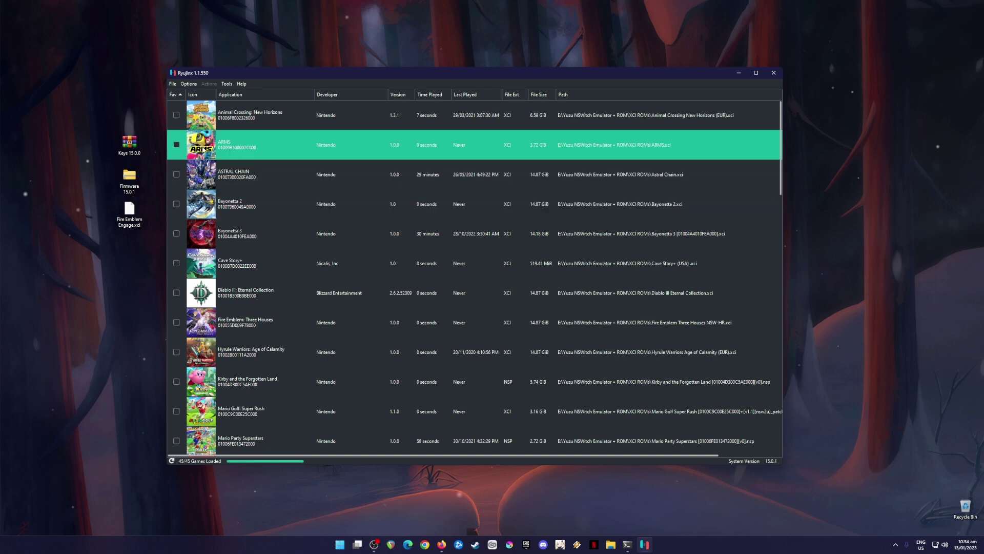
Open the emulator settings to examine the game directories and select the Fire Emblem Engage.xci file on the desktop
{"action": "left_click", "coordinate": [189, 84]}
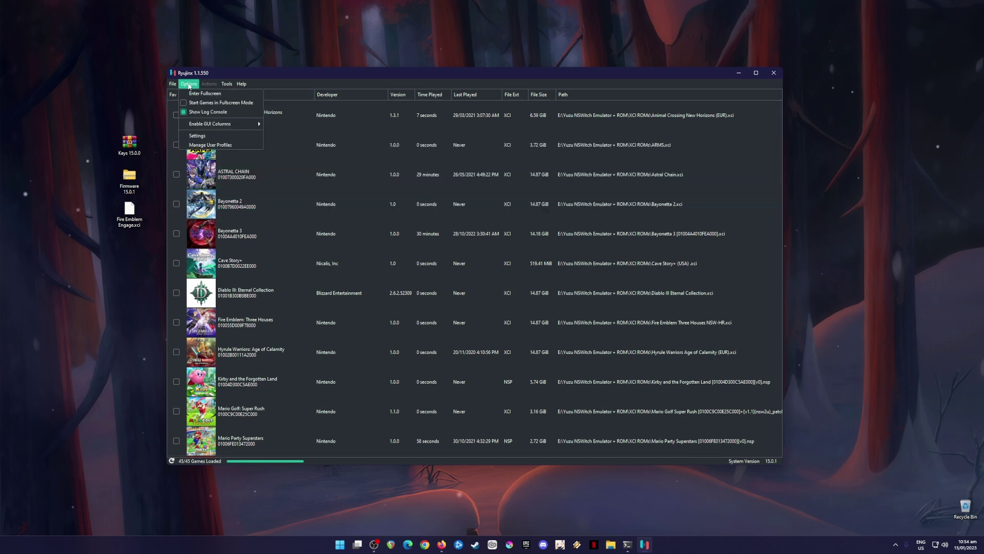
{"action": "left_click", "coordinate": [217, 137]}
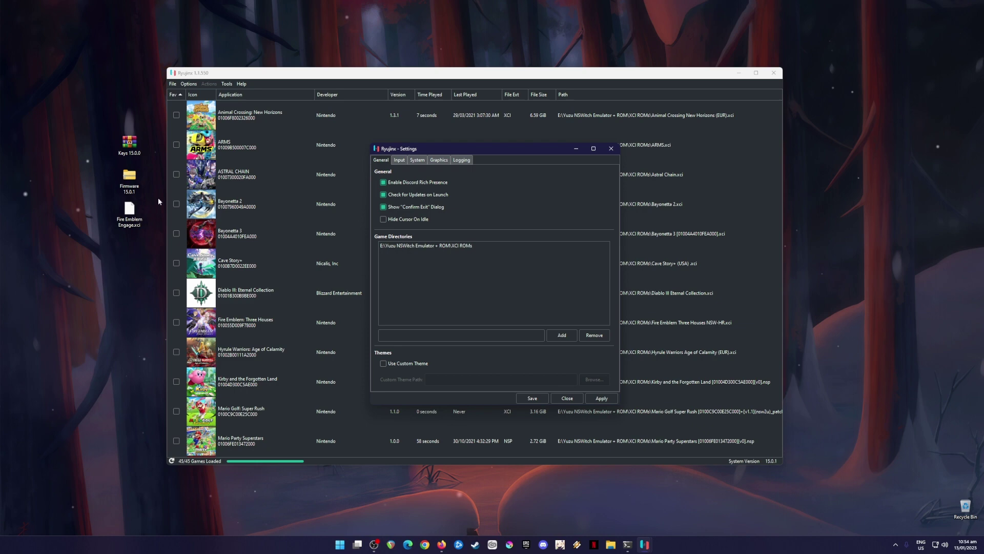
{"action": "left_click", "coordinate": [141, 223]}
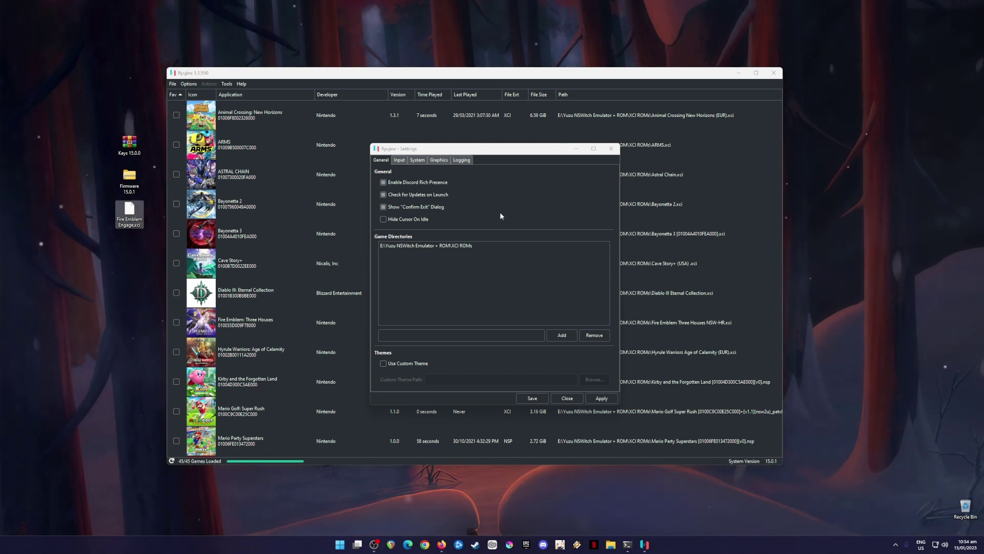
Configure Player 1 to use the Nintendo Switch Pro Controller as input device and save the controller settings
{"action": "left_click", "coordinate": [398, 160]}
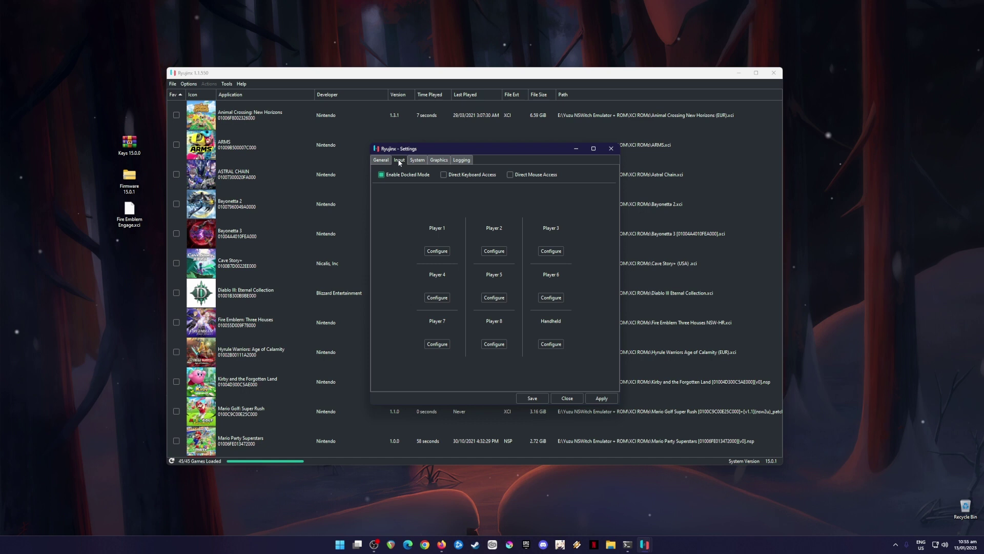
{"action": "left_click", "coordinate": [439, 252]}
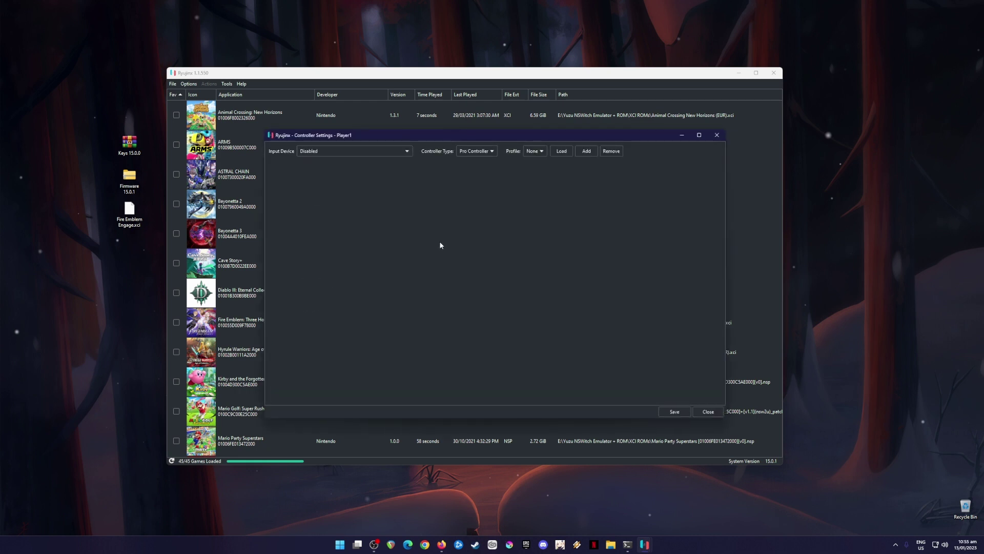
{"action": "left_click", "coordinate": [386, 153]}
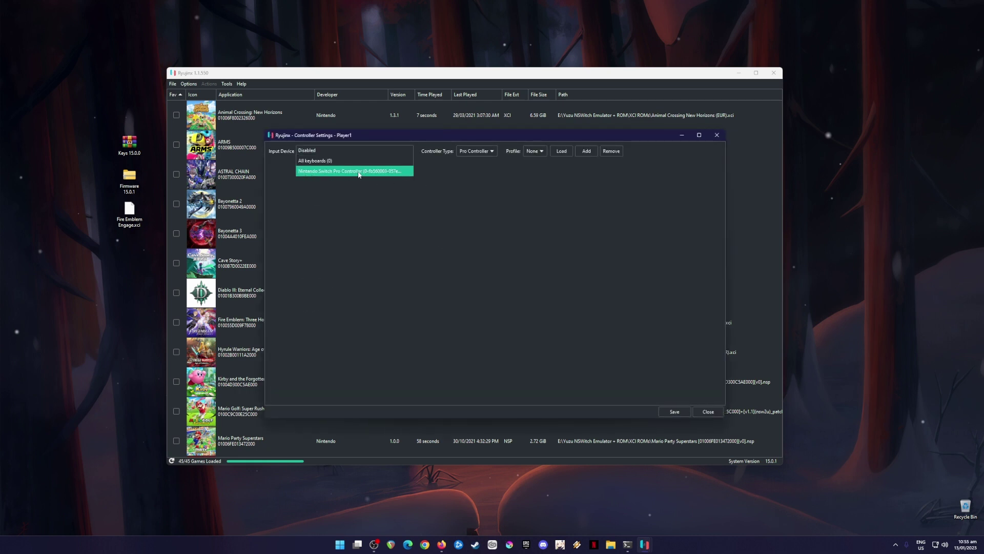
{"action": "left_click", "coordinate": [368, 172]}
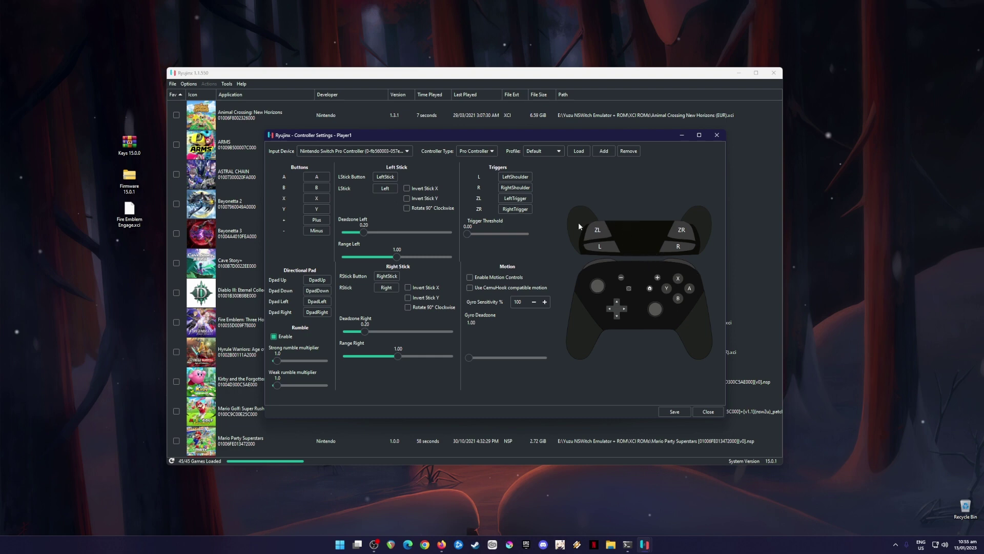
{"action": "left_click", "coordinate": [675, 412]}
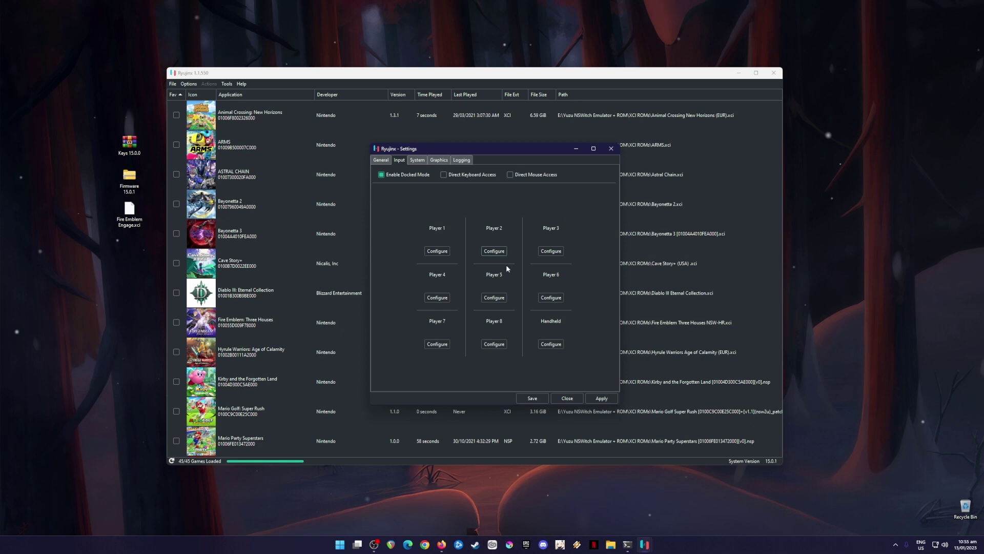
Review the System and Graphics settings and save the emulator configuration
{"action": "left_click", "coordinate": [418, 160]}
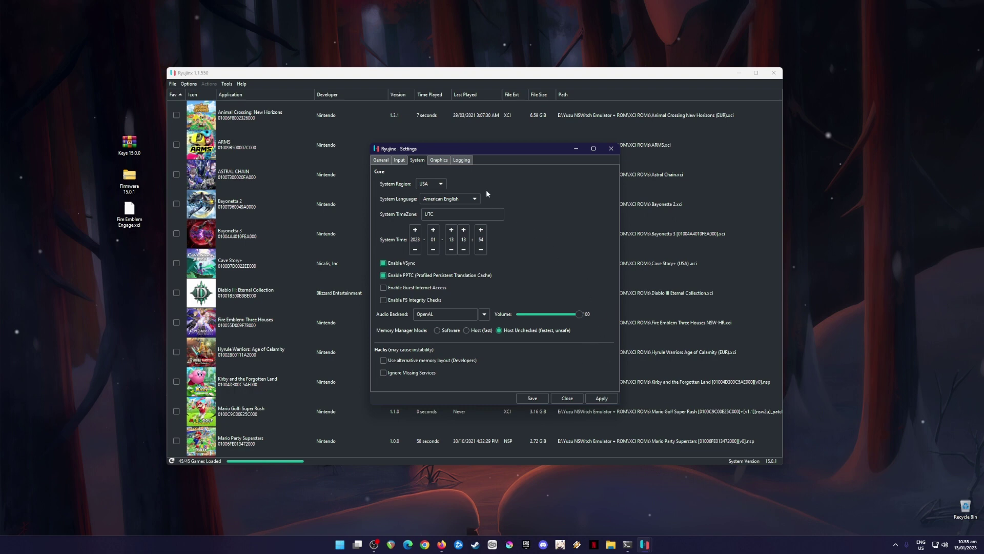
{"action": "left_click", "coordinate": [439, 160]}
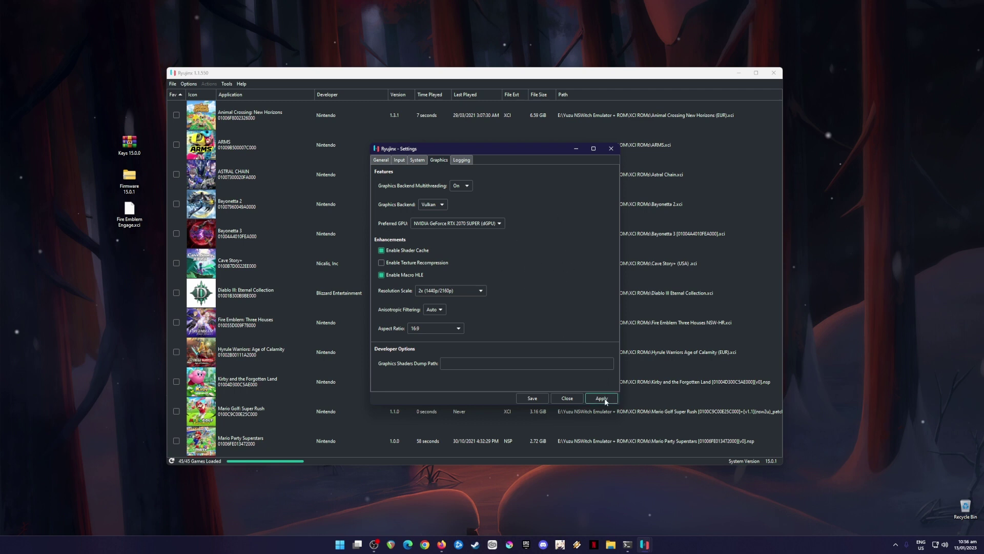
{"action": "left_click", "coordinate": [532, 397]}
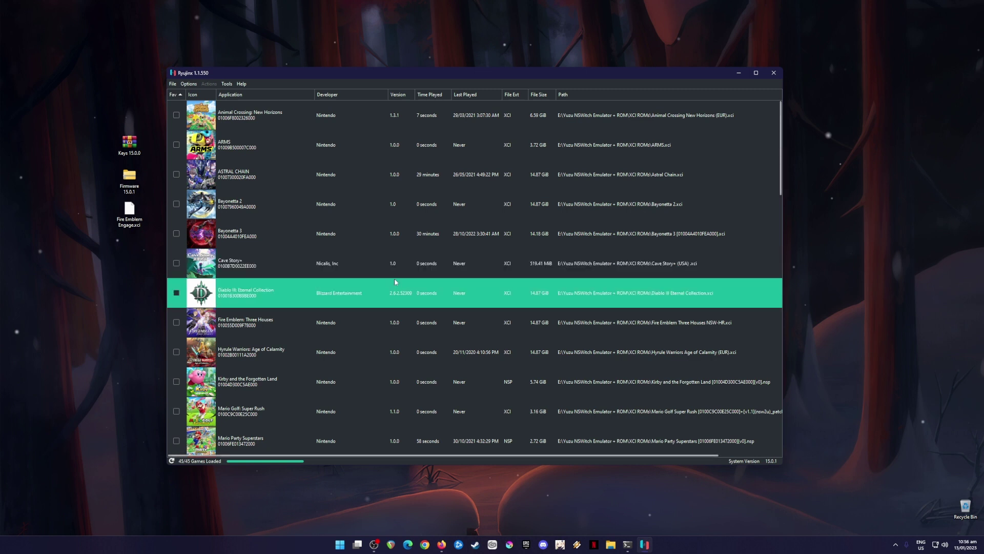
Minimize the Ryujinx window to show the desktop
{"action": "left_click", "coordinate": [391, 258]}
{"action": "left_click", "coordinate": [388, 247]}
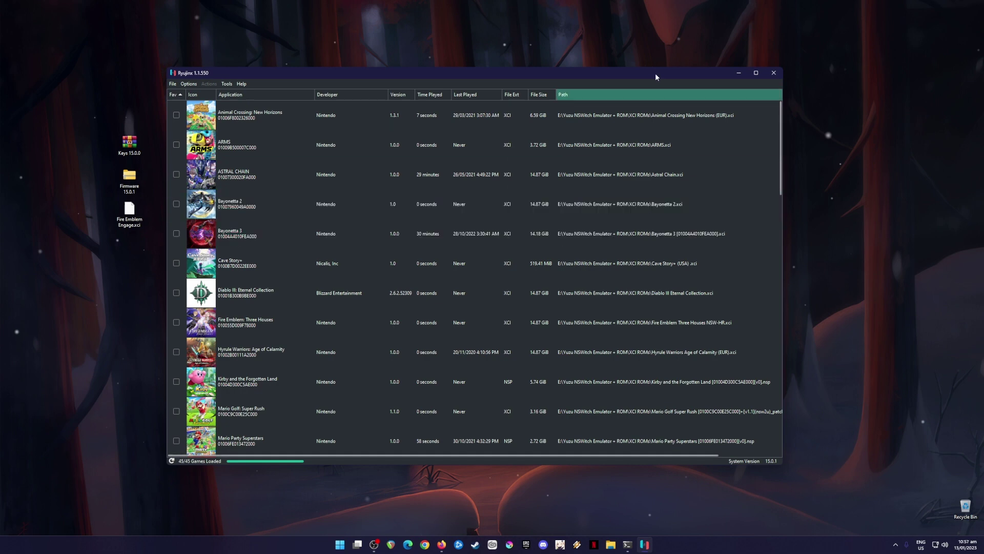
{"action": "left_click", "coordinate": [742, 77]}
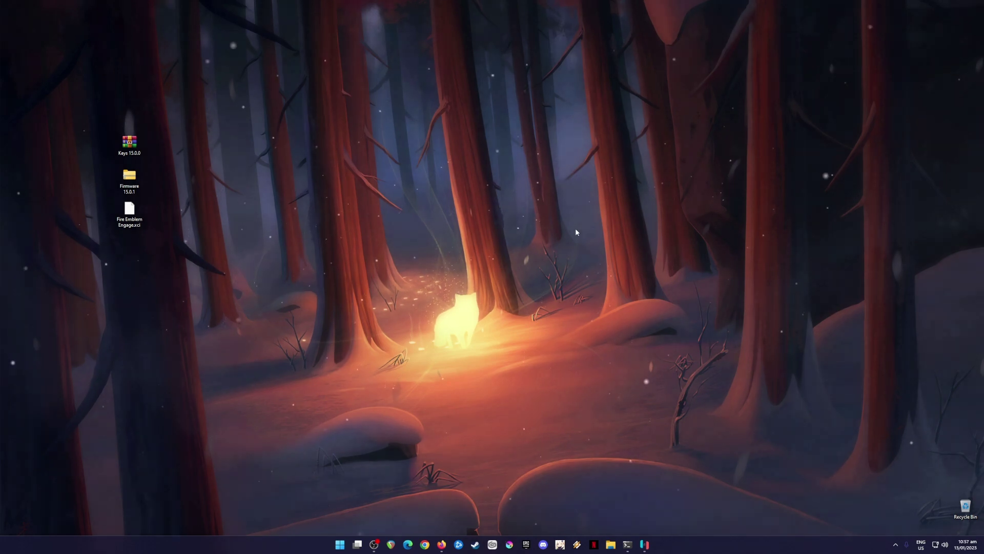